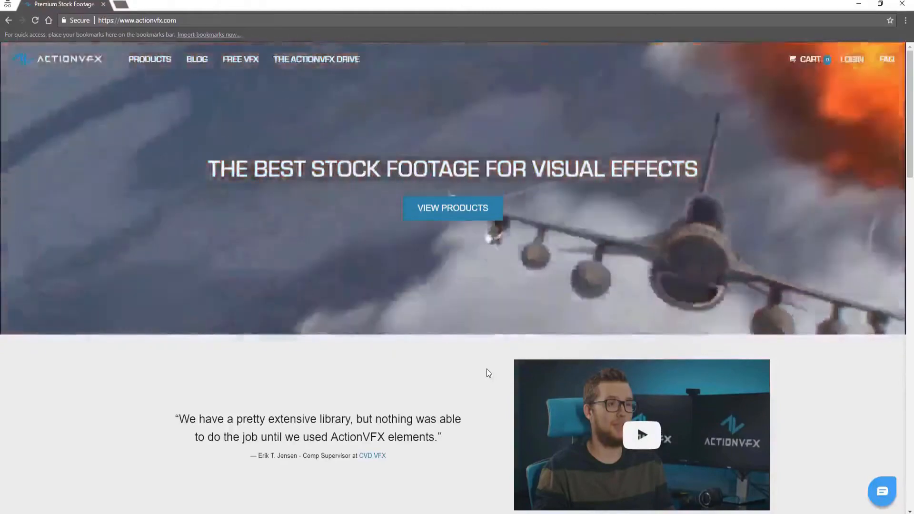
Browse the ActionVFX website's stock footage categories
scroll(475, 358, "down", 5)
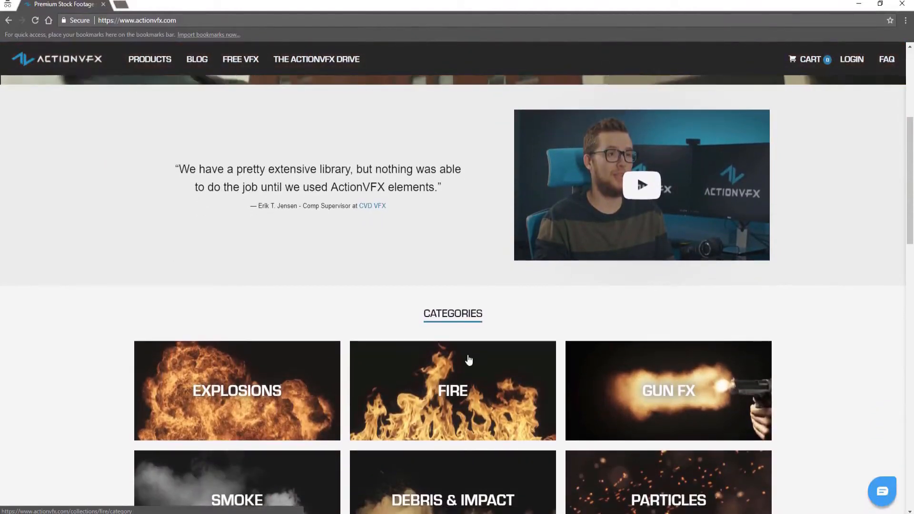
scroll(468, 360, "down", 1)
scroll(468, 360, "down", 1)
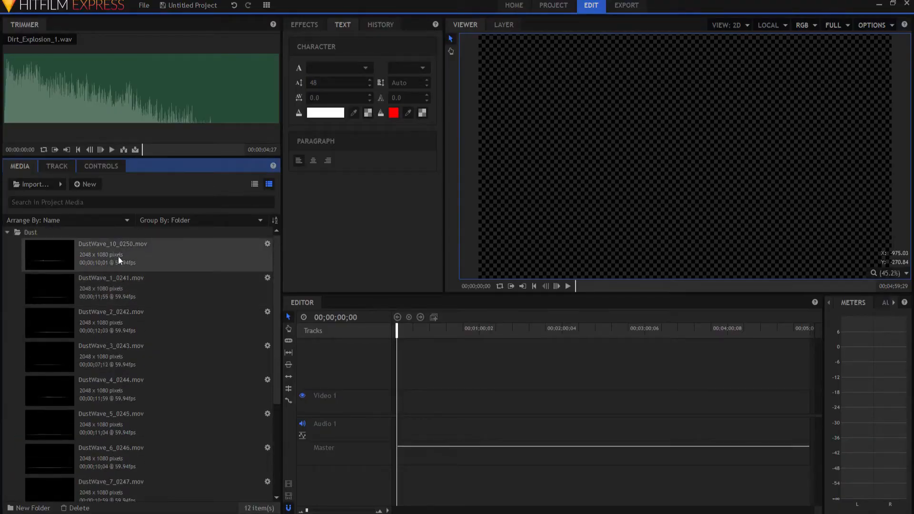
Preview the DustWave_7_0247 and DustWave_8_0248 clips from the Dust media folder
scroll(78, 263, "down", 3)
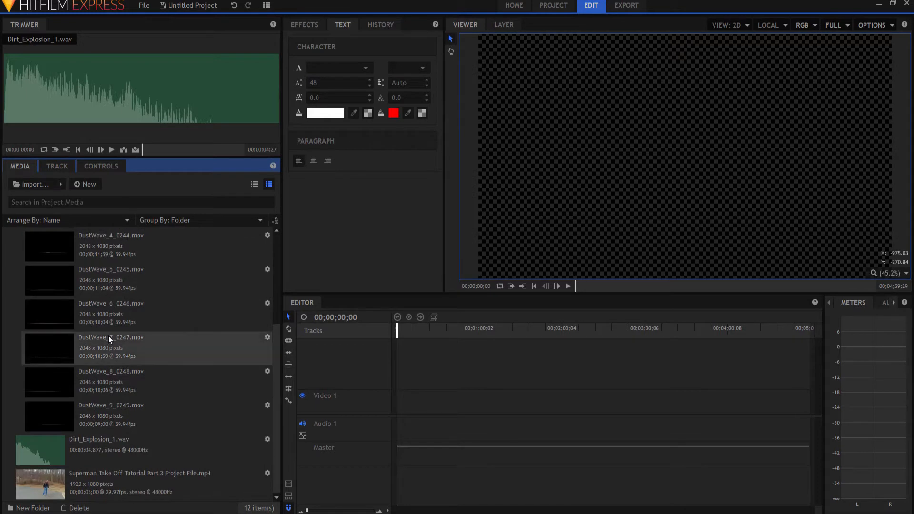
left_click(107, 341)
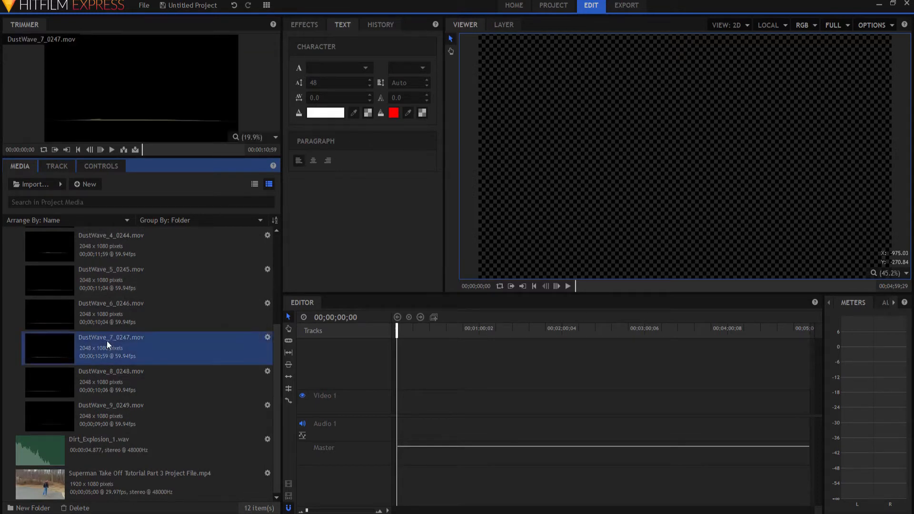
left_click(106, 378)
left_click(118, 340)
left_click(115, 378)
left_click(115, 358)
left_click(118, 380)
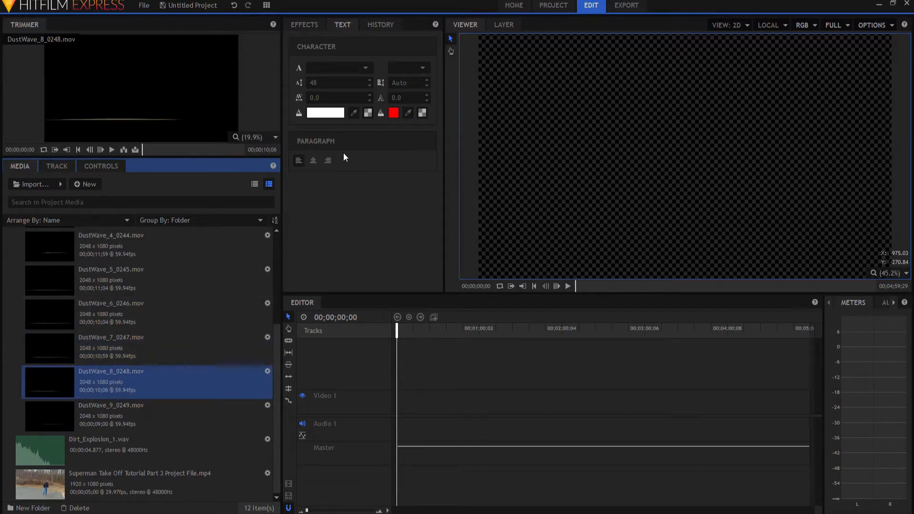
Create a new composite shot named Dust
left_click(90, 184)
left_click(115, 196)
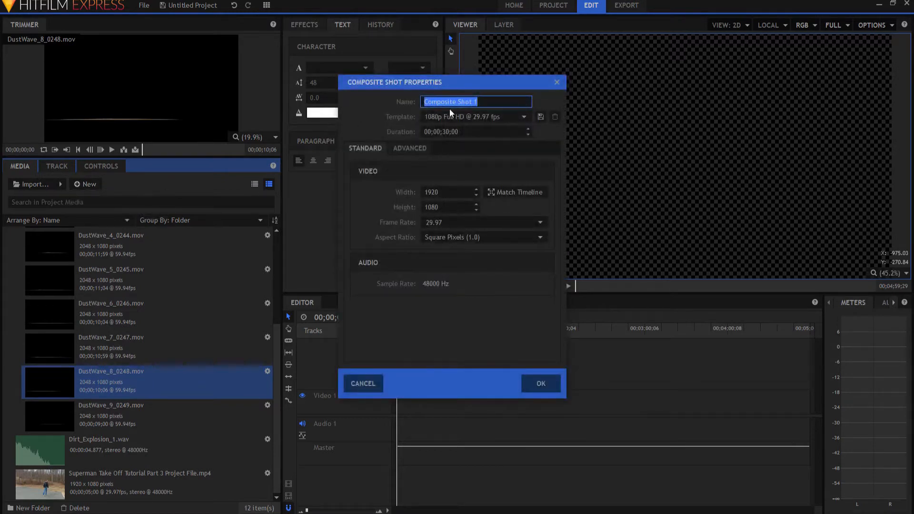
type("Dust")
key("Return")
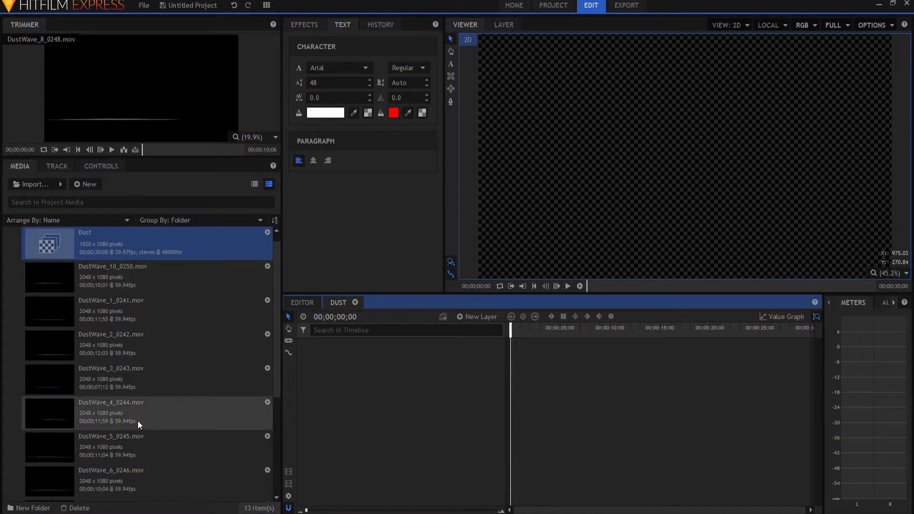
Add the DustWave_7_0247 and DustWave_8_0248 clips to the Dust composite timeline
scroll(83, 336, "down", 3)
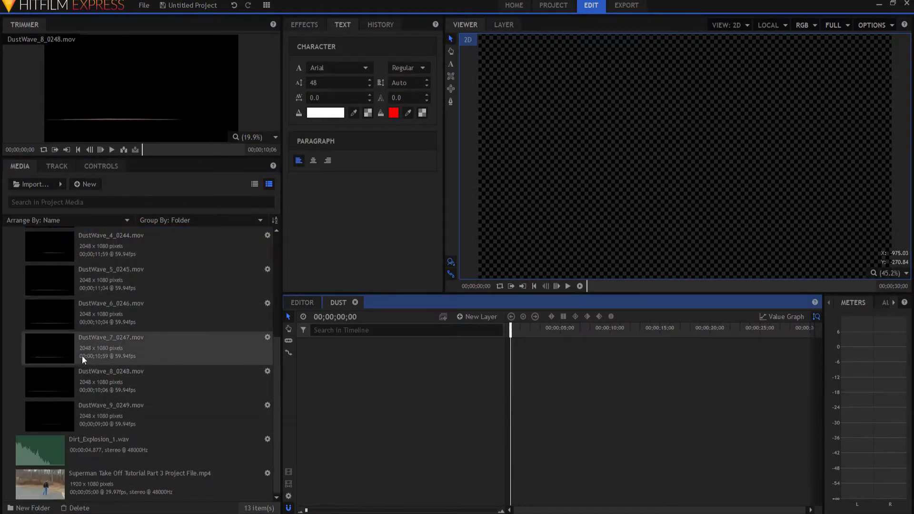
left_click(82, 356)
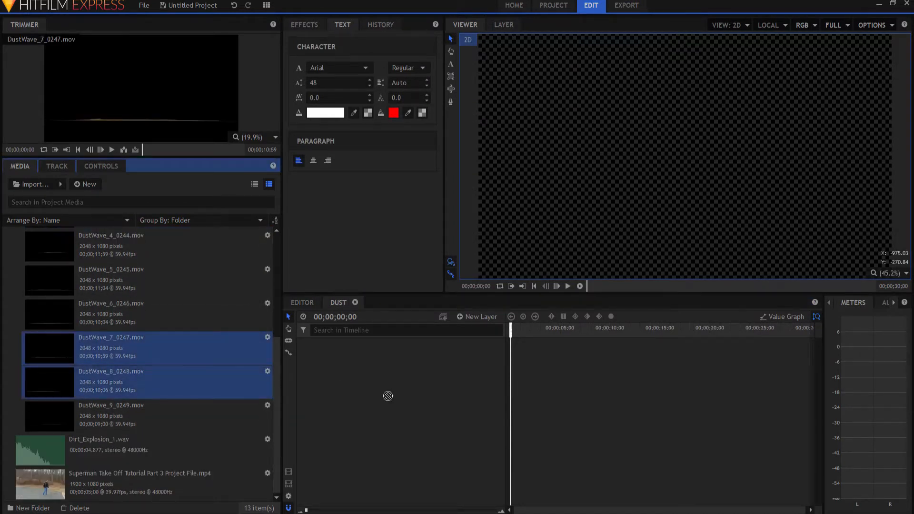
left_click_drag(336, 386, 562, 379)
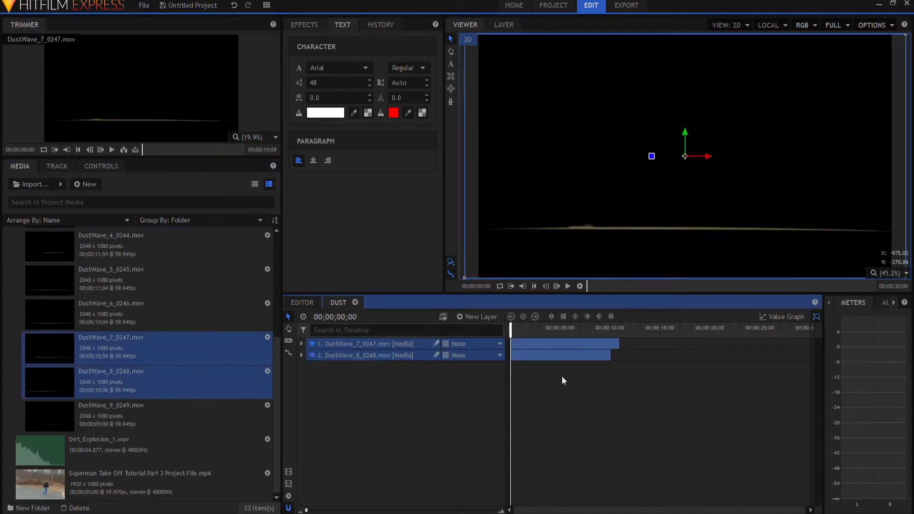
Move the DustWave_8_0248 clip later on the timeline, to about 00;00;19
left_click(413, 417)
left_click_drag(547, 356, 717, 359)
Expand the DustWave_7_0247 layer's Transform and set its anchor point to -436, -320
left_click(393, 343)
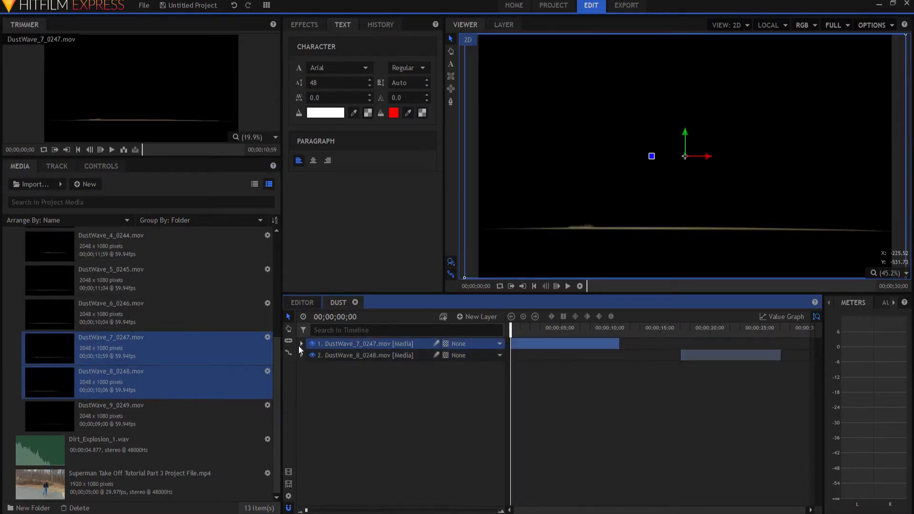
left_click(301, 343)
mouse_move(511, 328)
left_mouse_down()
mouse_move(548, 329)
mouse_move(513, 328)
left_mouse_up()
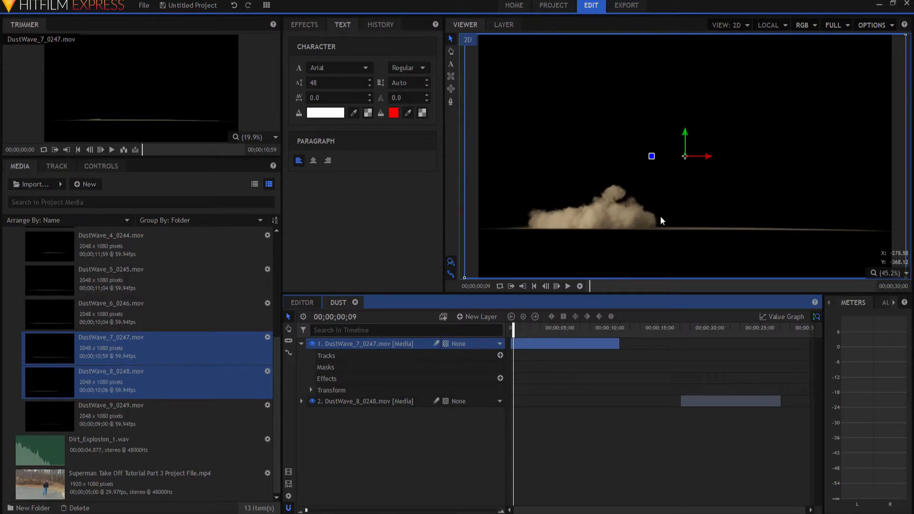
left_click(311, 390)
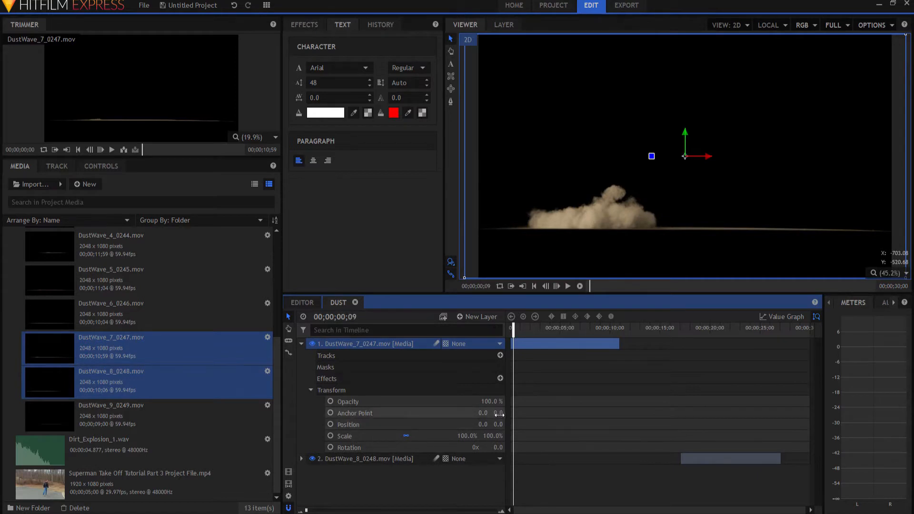
left_click_drag(499, 415, 368, 413)
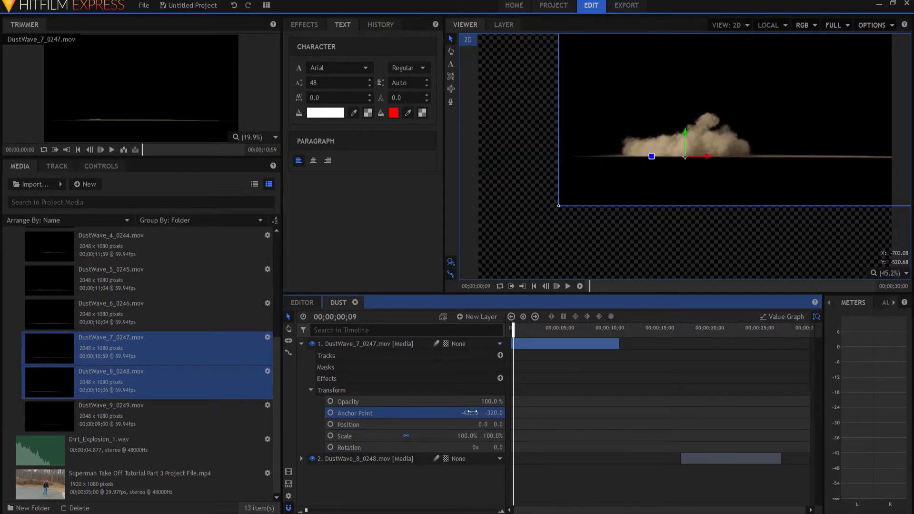
Set the blend mode of both DustWave layers to Add
right_click(346, 345)
mouse_move(424, 85)
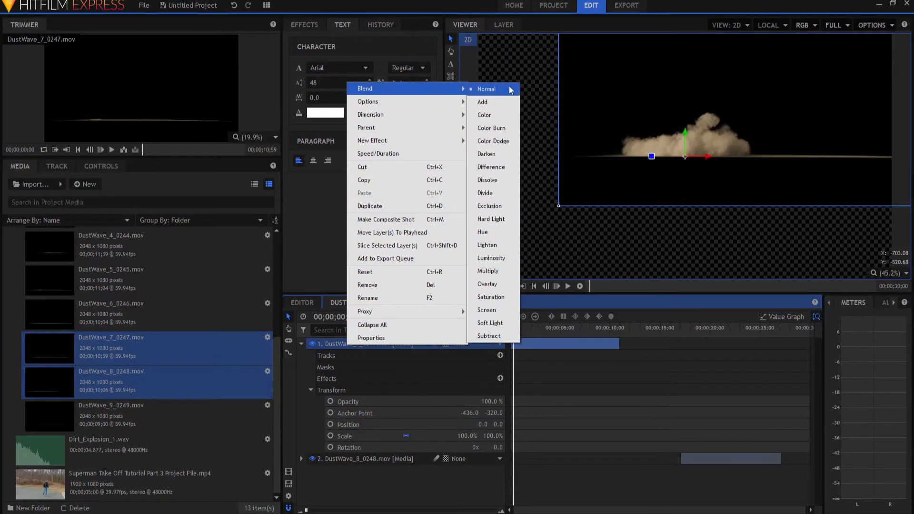
left_click(493, 108)
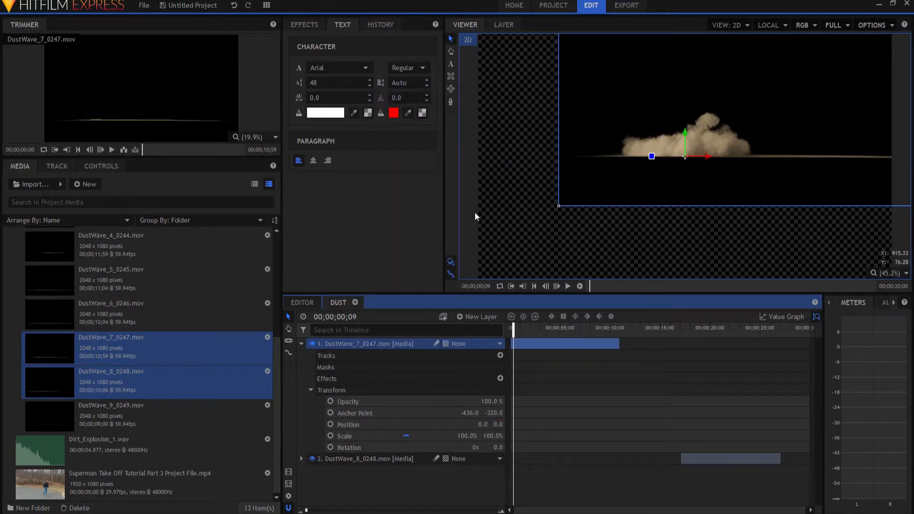
right_click(362, 461)
mouse_move(464, 203)
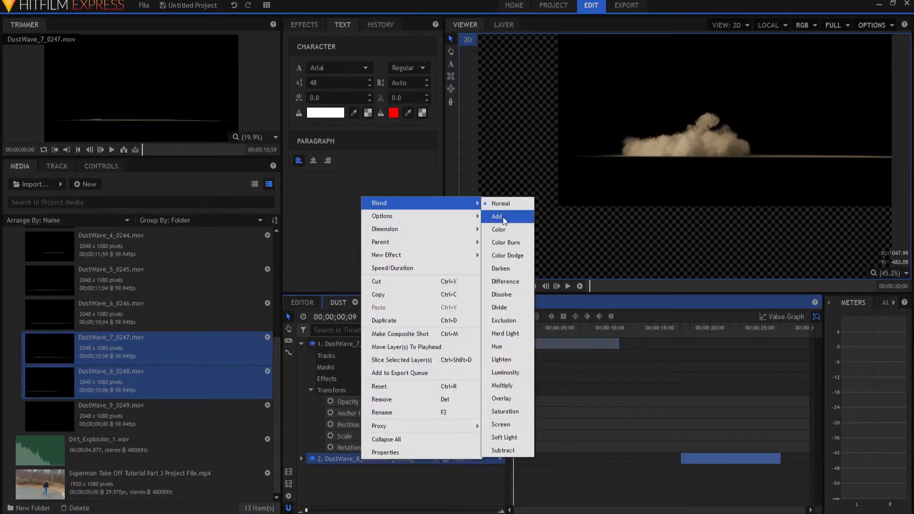
left_click(496, 216)
left_click(413, 484)
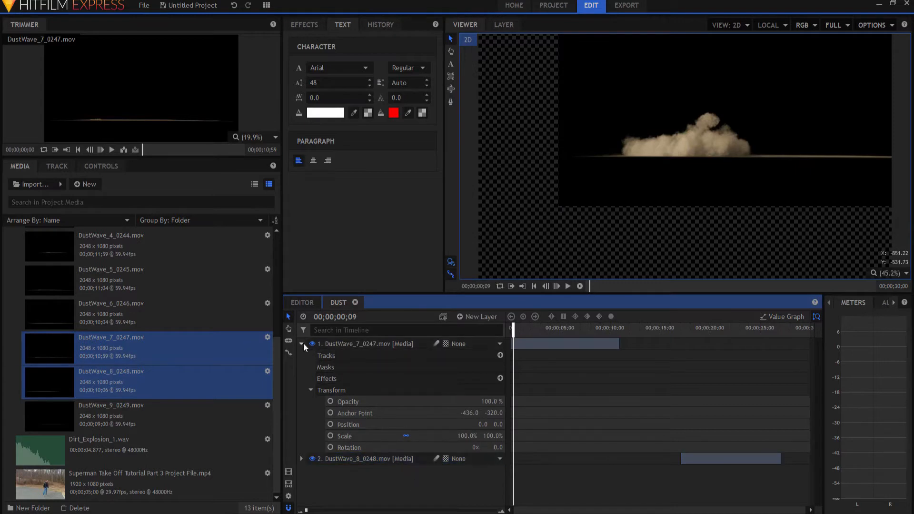
Add a new Grade layer to the Dust composite
left_click(302, 344)
left_click(480, 316)
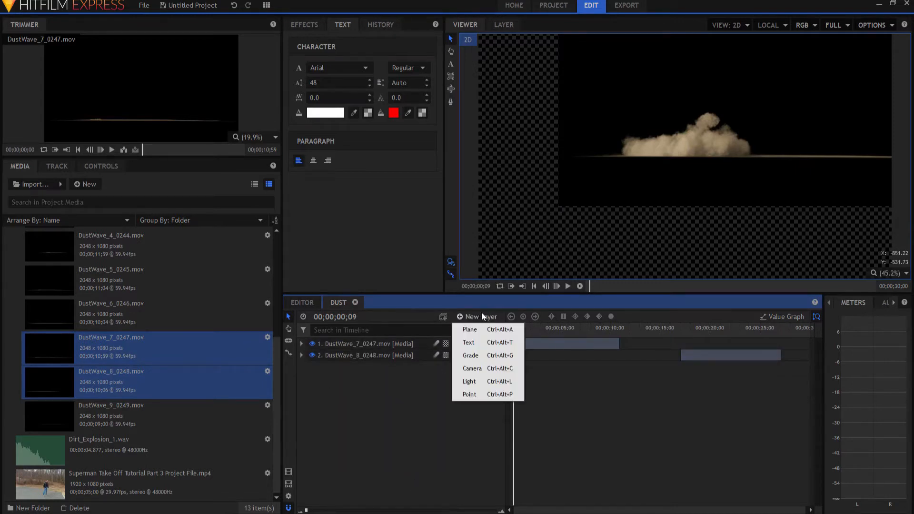
left_click(468, 356)
Search the effects for dem and apply Demult to the Grade layer
left_click(303, 26)
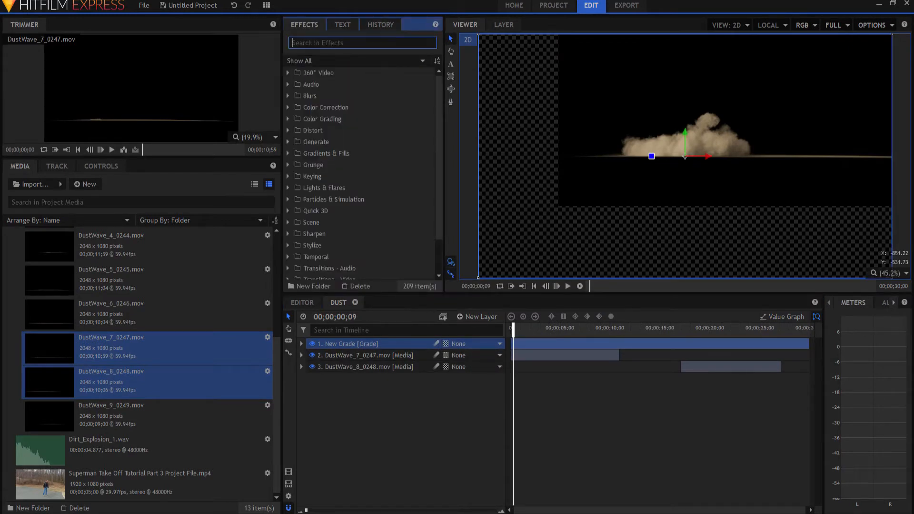
type("dem")
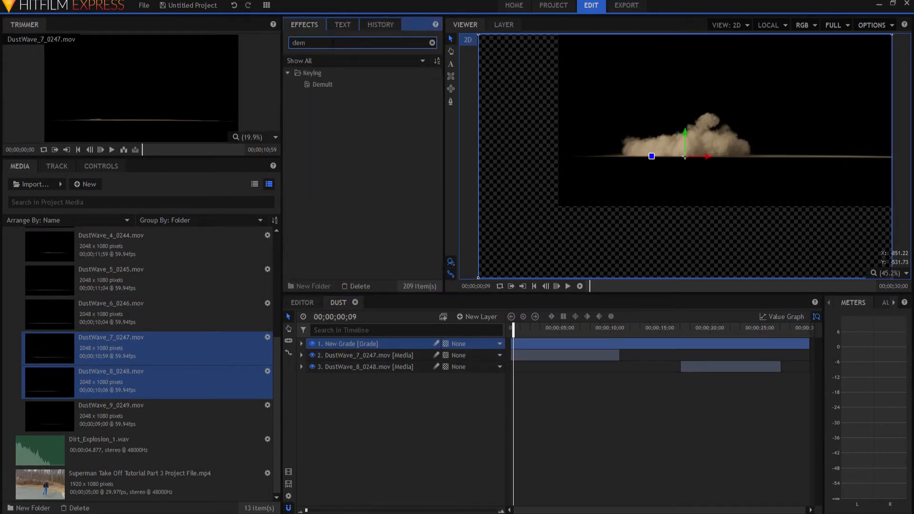
left_click_drag(324, 84, 373, 344)
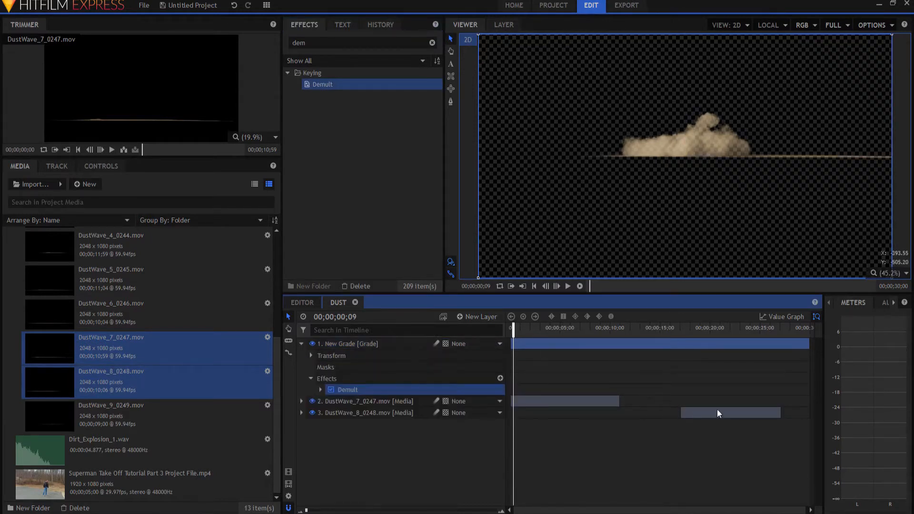
Move the DustWave_8_0248 clip back to the start and set its rotation to 180
left_click_drag(736, 410, 570, 406)
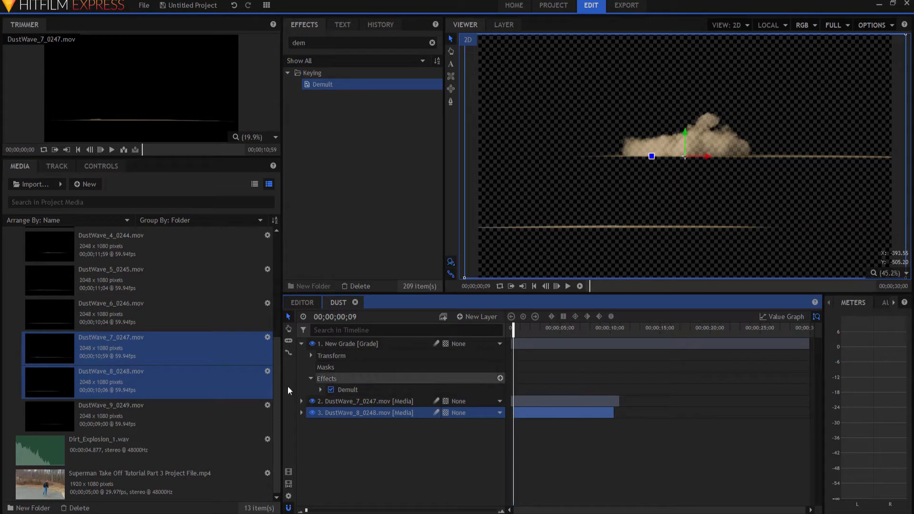
left_click(300, 412)
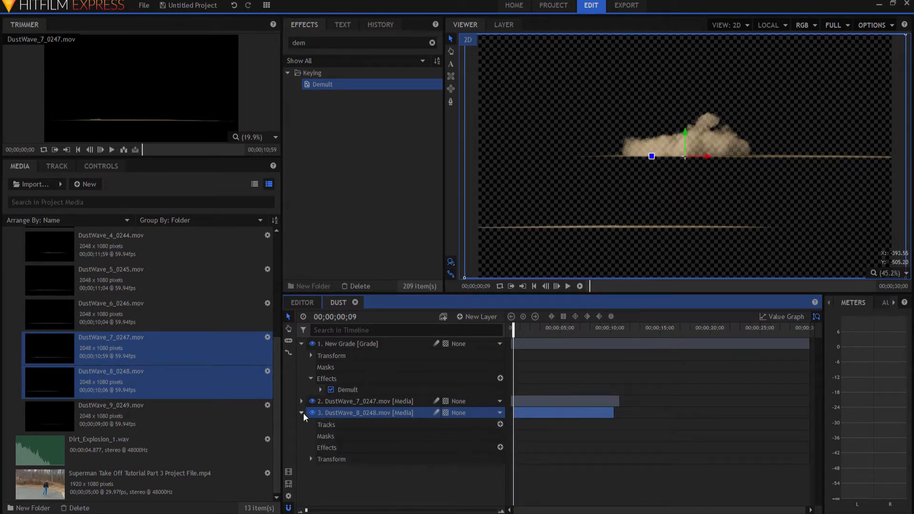
left_click(312, 458)
scroll(437, 461, "down", 1)
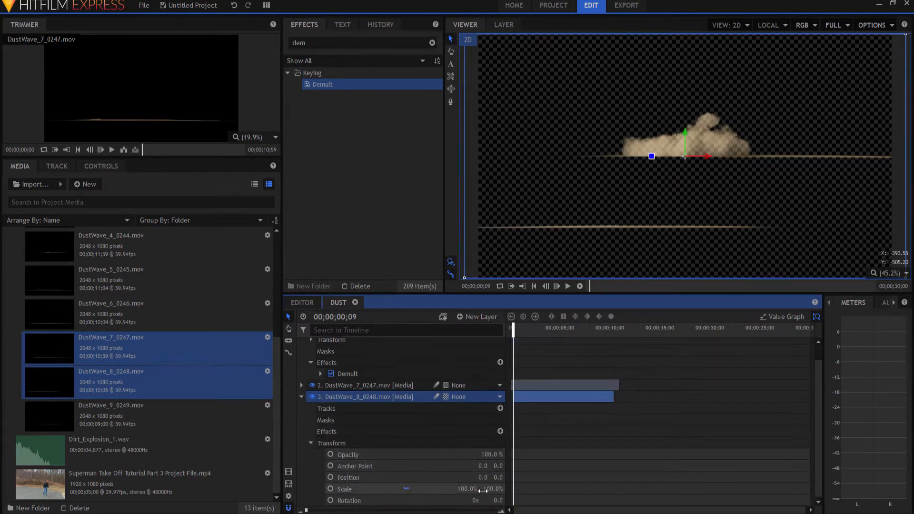
left_click(494, 501)
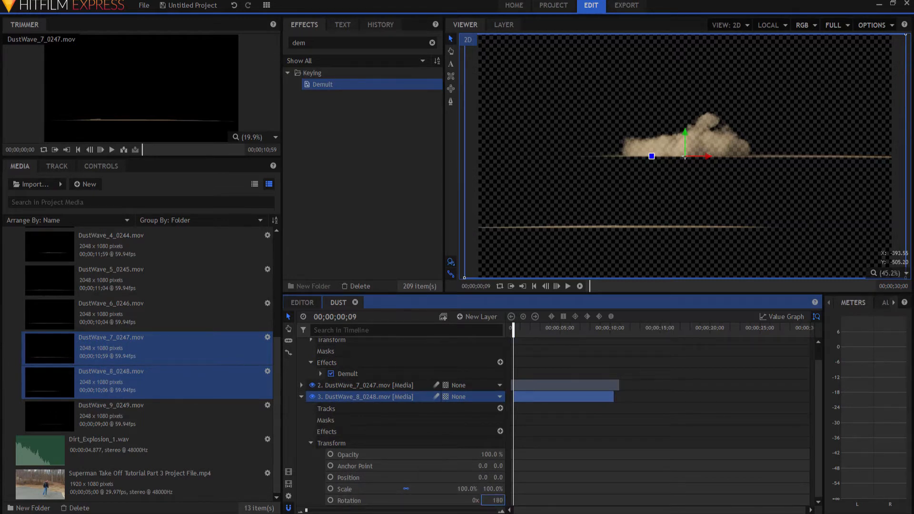
key("Return")
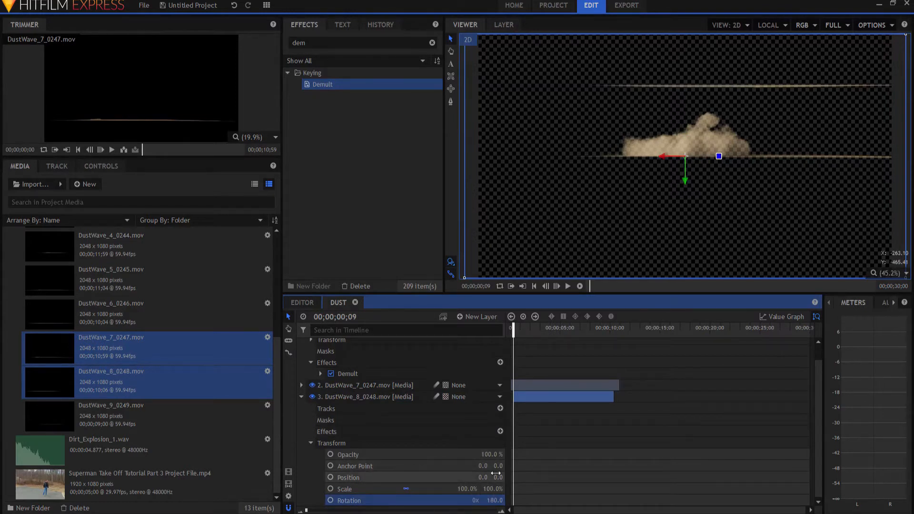
Set the DustWave_8_0248 layer's anchor point to -316, -311
mouse_move(498, 465)
left_mouse_down()
mouse_move(476, 466)
mouse_move(486, 465)
left_mouse_up()
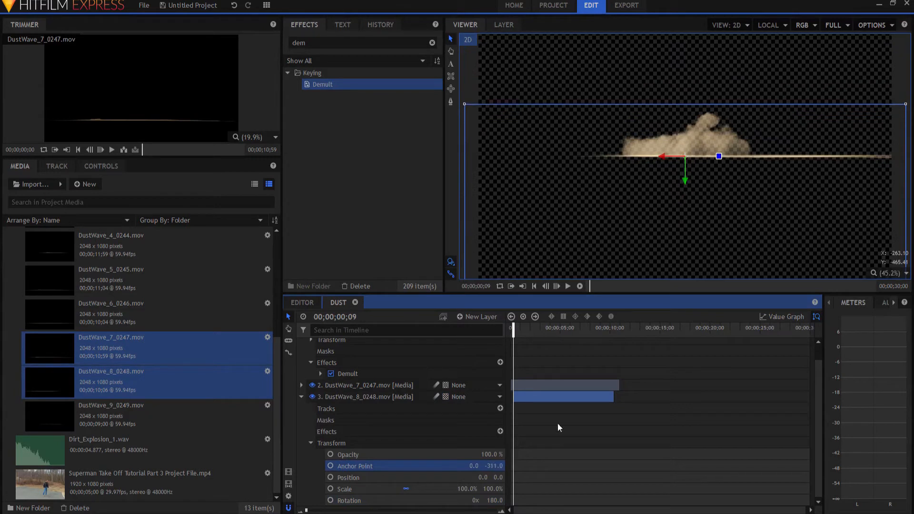
left_click_drag(468, 466, 539, 425)
left_click(543, 384)
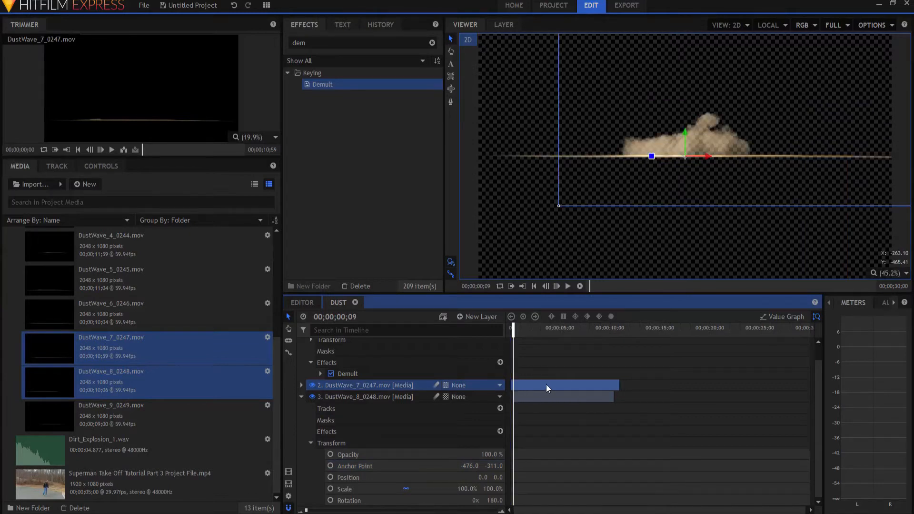
mouse_move(557, 384)
left_mouse_down()
mouse_move(578, 384)
mouse_move(560, 386)
left_mouse_up()
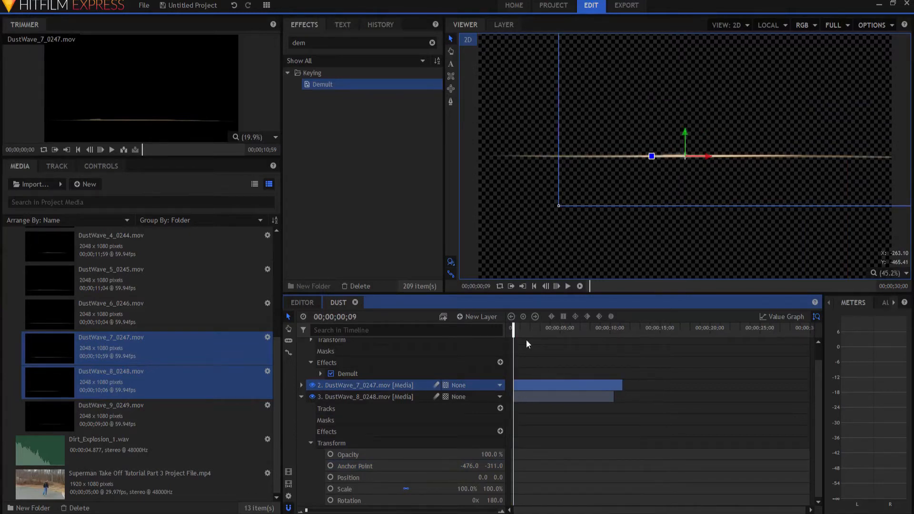
left_click_drag(514, 328, 524, 328)
left_click_drag(469, 466, 544, 466)
left_click_drag(522, 330, 503, 335)
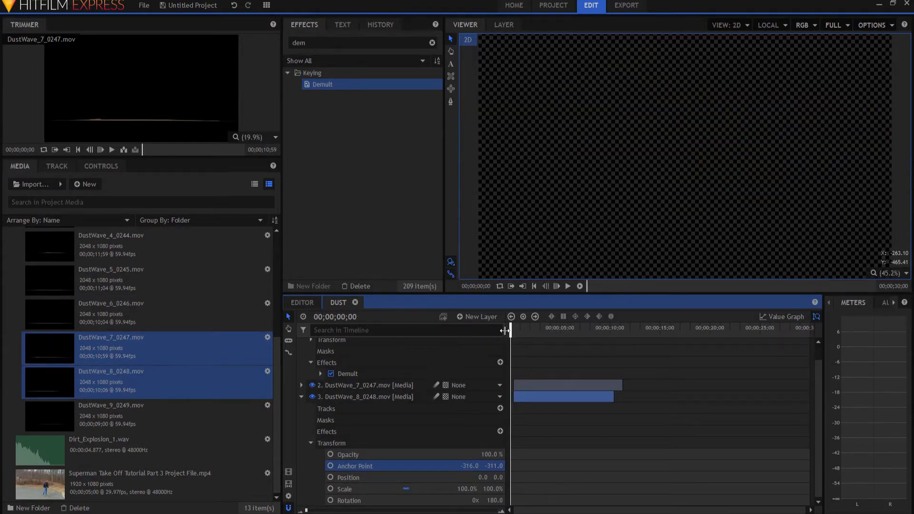
Hide the DustWave_8_0248 layer and collapse the timeline layers
left_click_drag(544, 356, 534, 385)
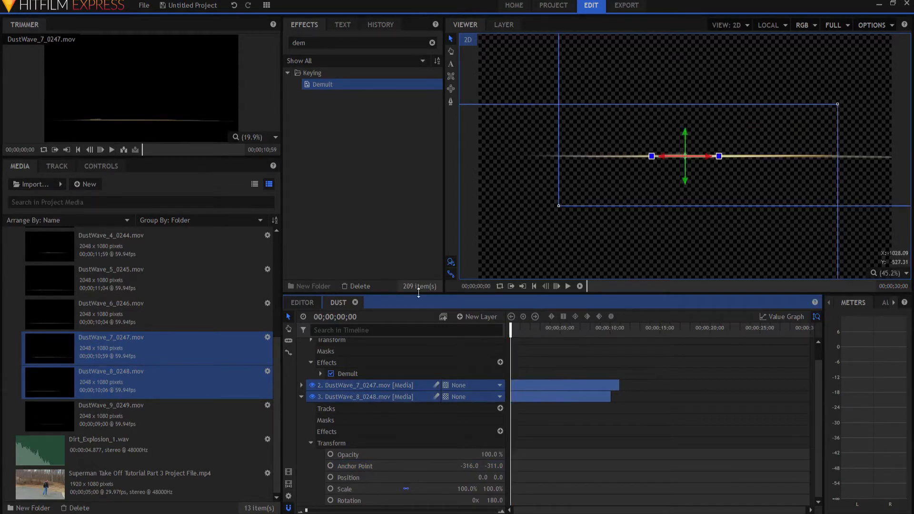
left_click(302, 397)
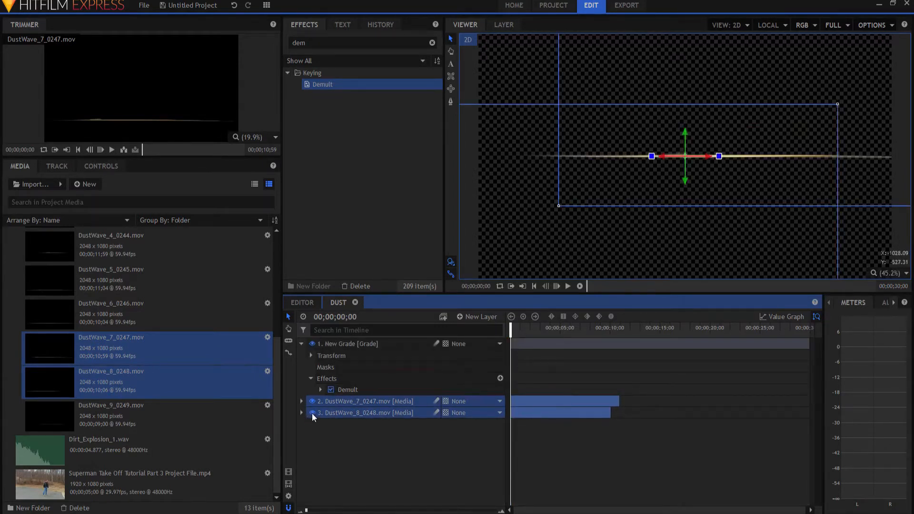
left_click(312, 412)
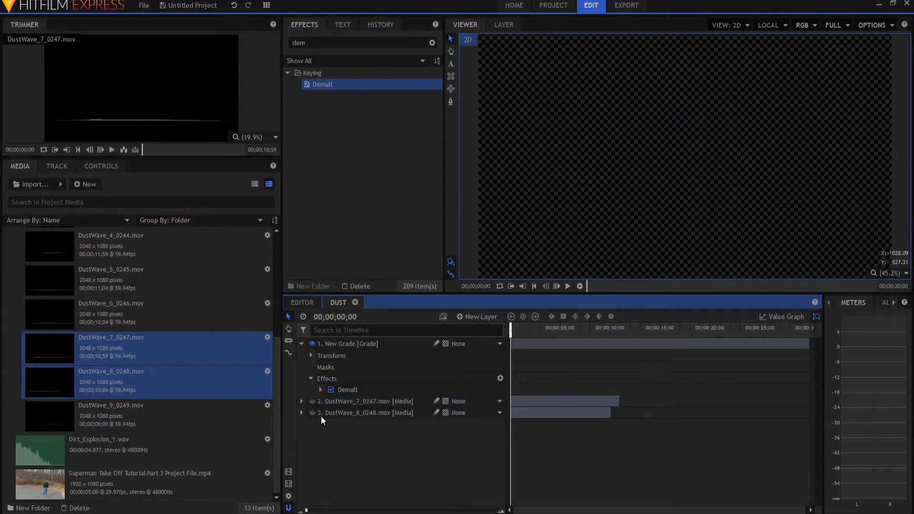
left_click(302, 343)
left_click(312, 355)
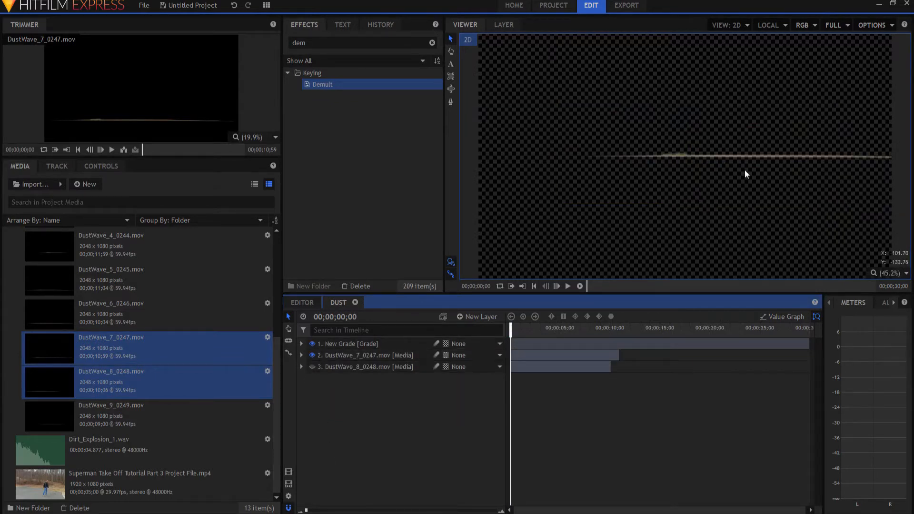
Drag the DustWave_7_0247 layer's anchor point to about -436, -320 with the anchor point tool
mouse_move(840, 214)
left_mouse_down()
mouse_move(760, 219)
mouse_move(843, 222)
left_mouse_up()
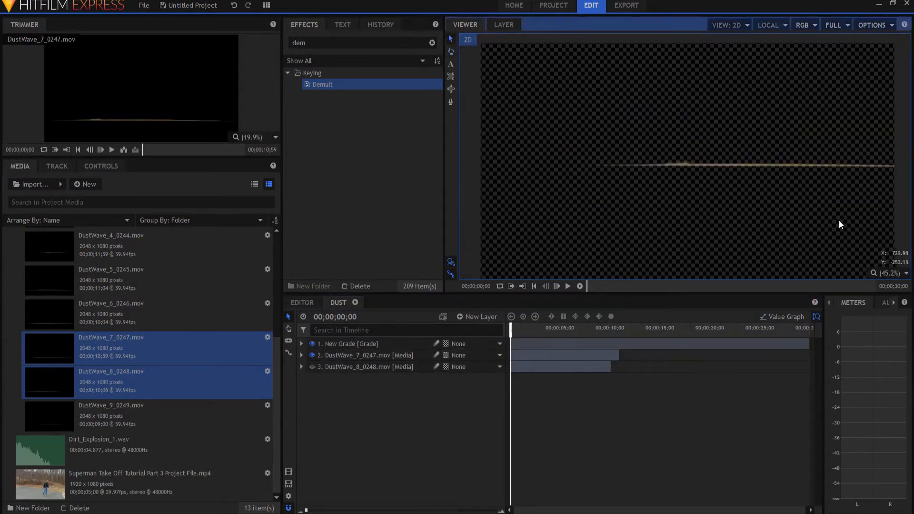
scroll(742, 157, "down", 2)
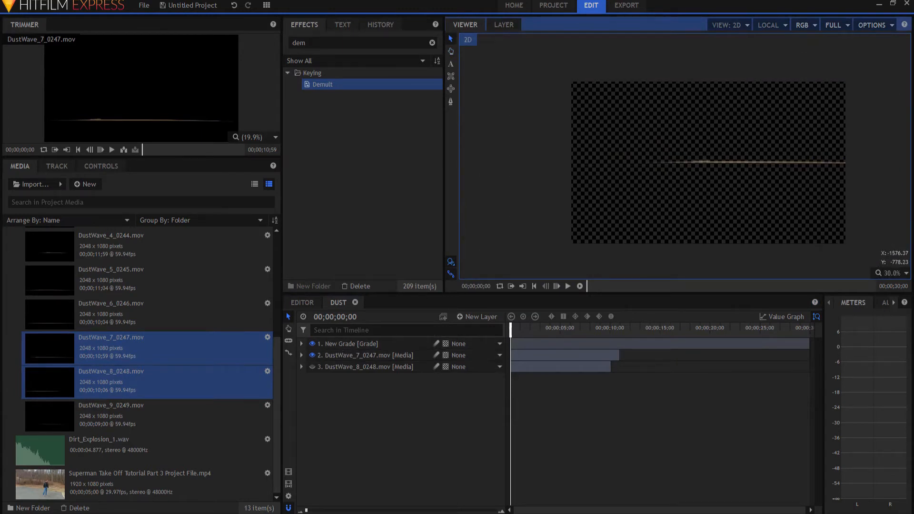
left_click(345, 354)
left_click(518, 329)
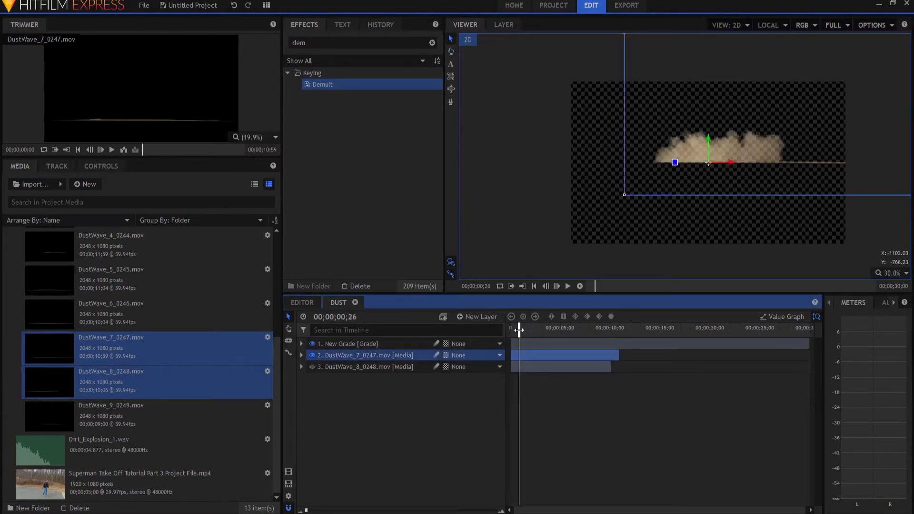
left_click(450, 76)
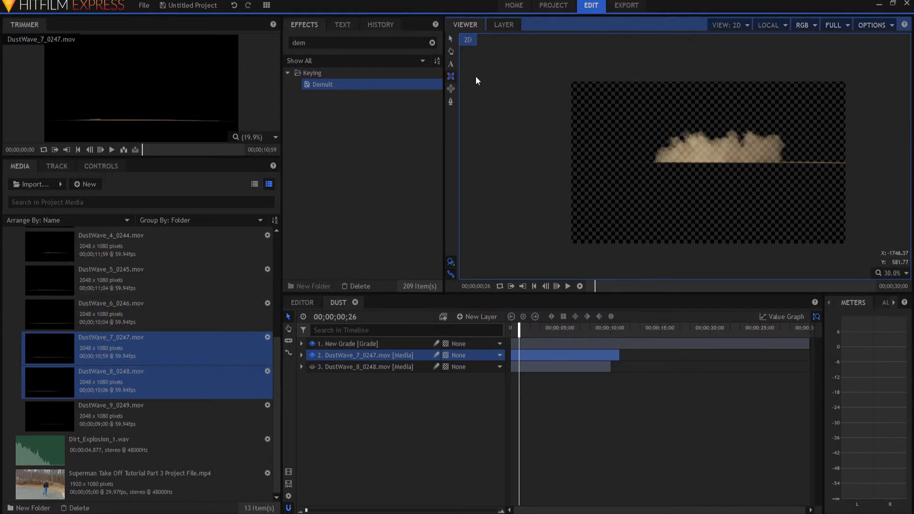
mouse_move(625, 48)
left_mouse_down()
mouse_move(890, 176)
mouse_move(882, 161)
left_mouse_up()
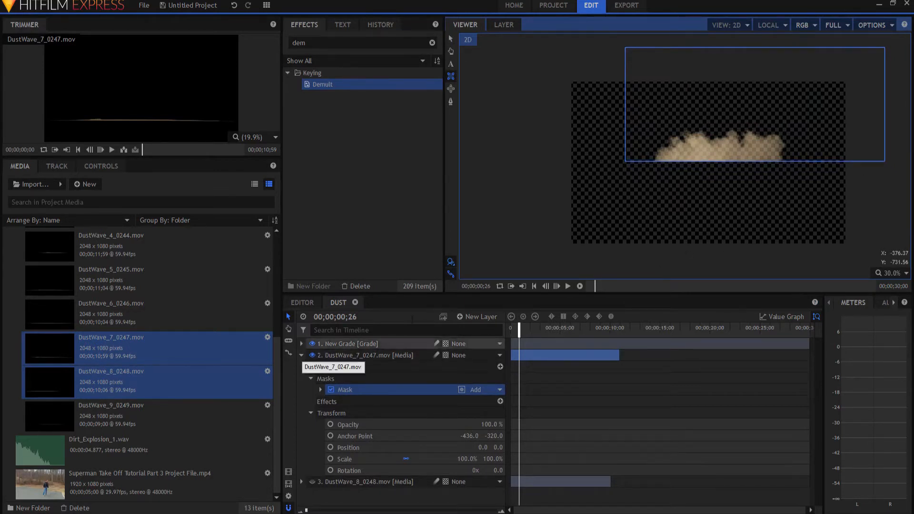
Toggle the dust layers' visibility so the rotated DustWave_8_0248 layer shows, and select it
left_click(301, 355)
left_click(312, 355)
left_click(312, 367)
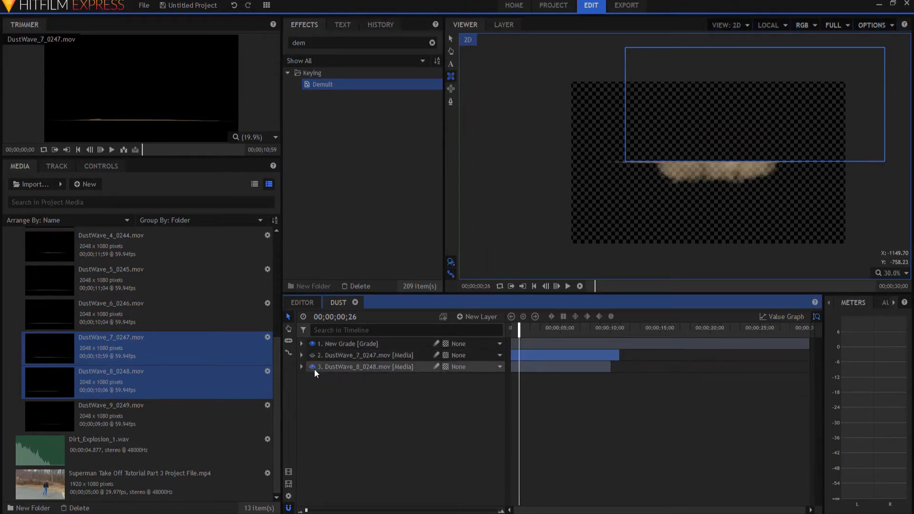
left_click(341, 367)
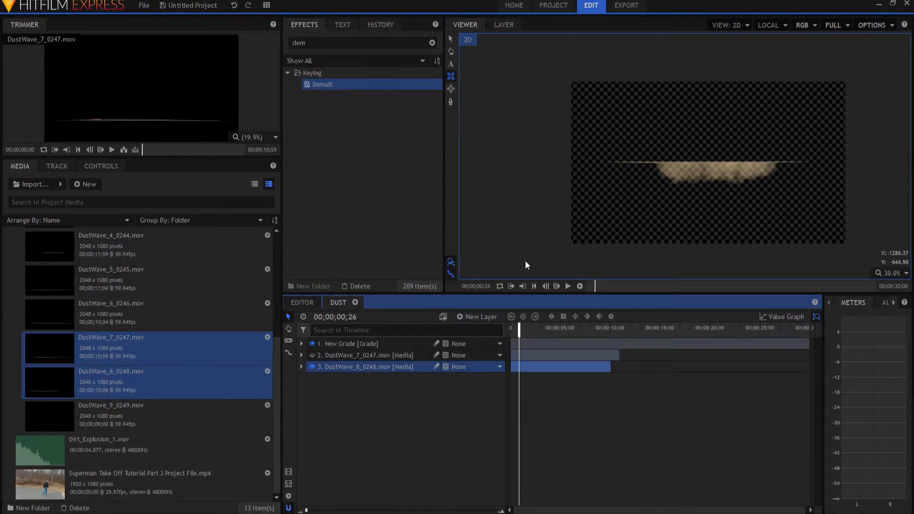
left_click_drag(552, 266, 867, 165)
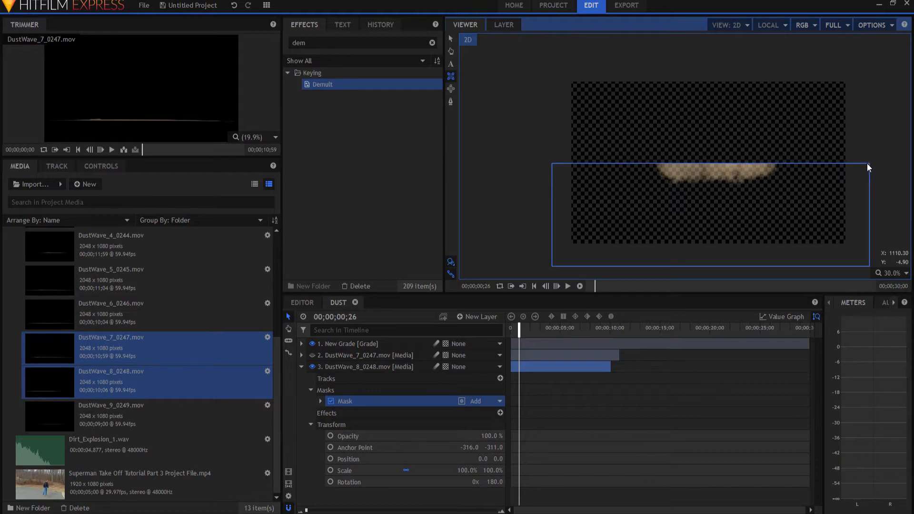
left_click(347, 365)
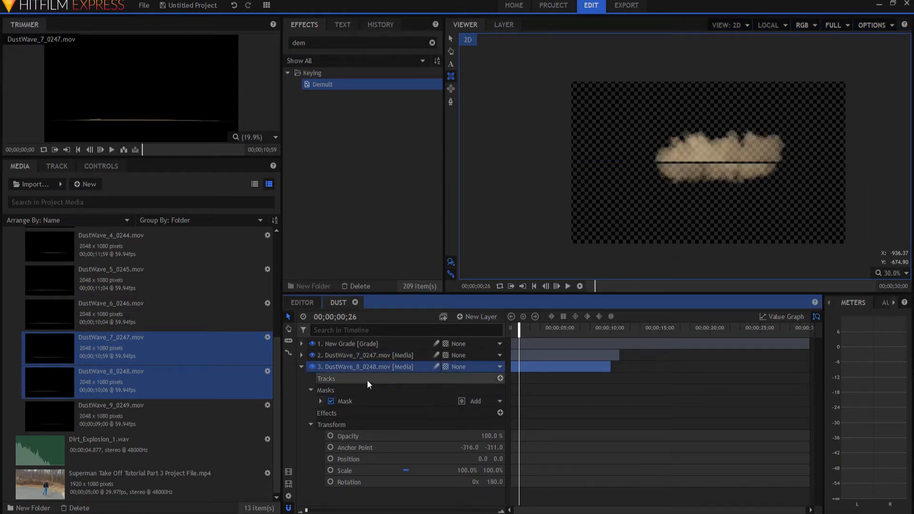
Set the DustWave_8_0248 layer's anchor point to -316, -298 so it lines up with the upper dust wave
left_click_drag(494, 447, 495, 447)
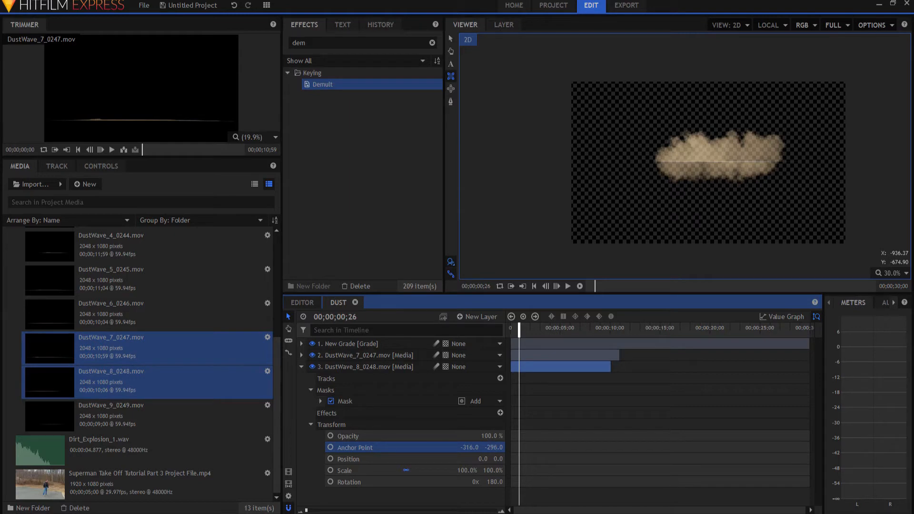
left_click_drag(495, 447, 494, 447)
scroll(711, 179, "up", 4)
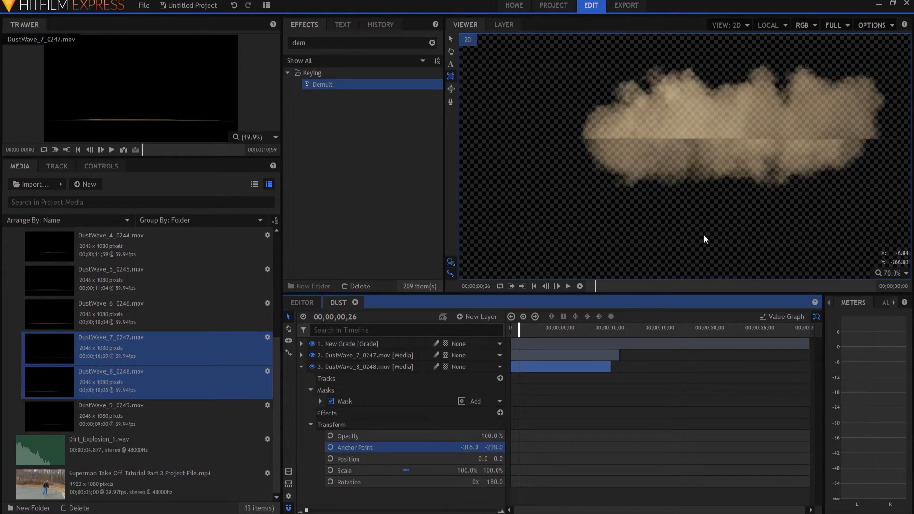
left_click_drag(493, 448, 490, 448)
left_click(301, 366)
scroll(748, 208, "down", 1)
scroll(772, 219, "down", 2)
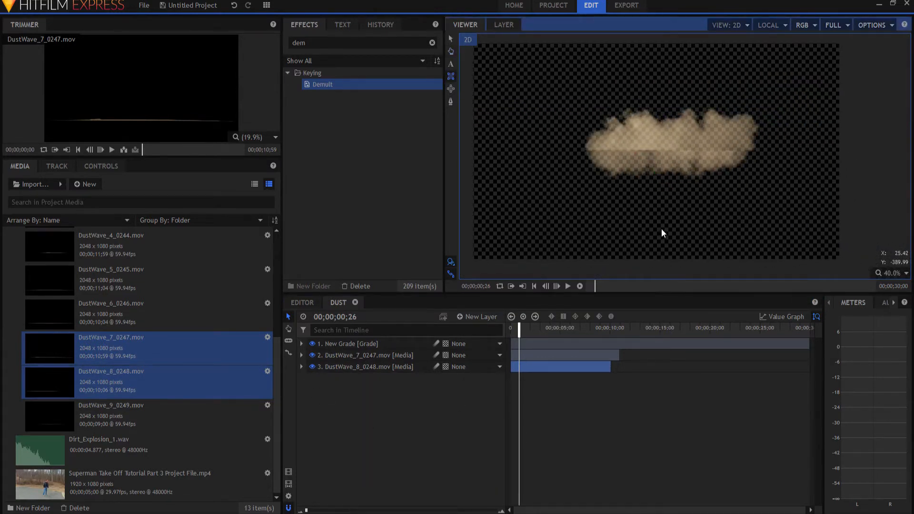
left_click_drag(660, 228, 684, 230)
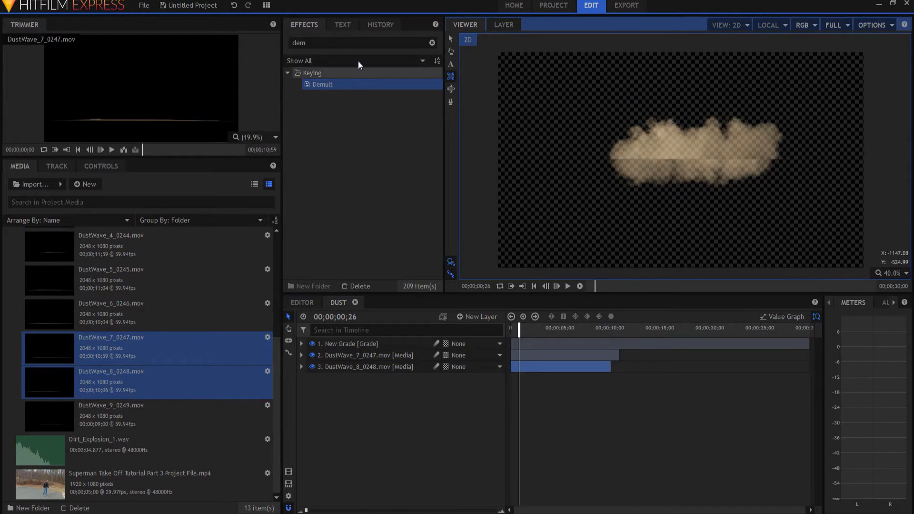
Search the effects for hue and apply Hue, Saturation & Lightness to the Grade layer
double_click(298, 42)
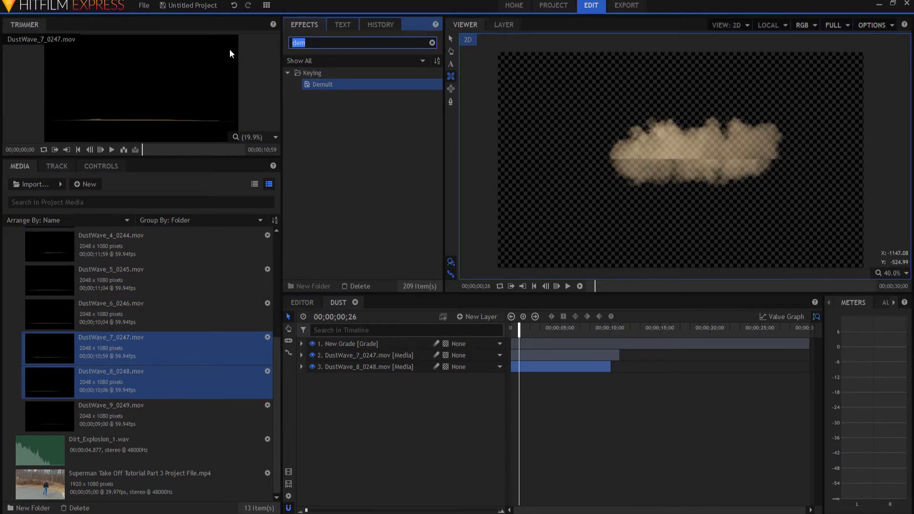
type("hue")
left_click_drag(334, 83, 338, 343)
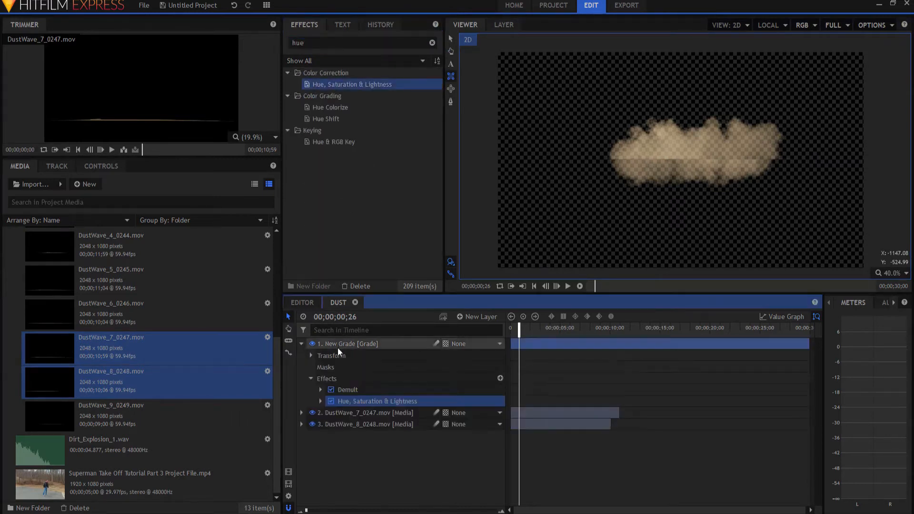
Set the Hue, Saturation & Lightness master saturation to -100 and collapse the Grade layer
left_click(320, 401)
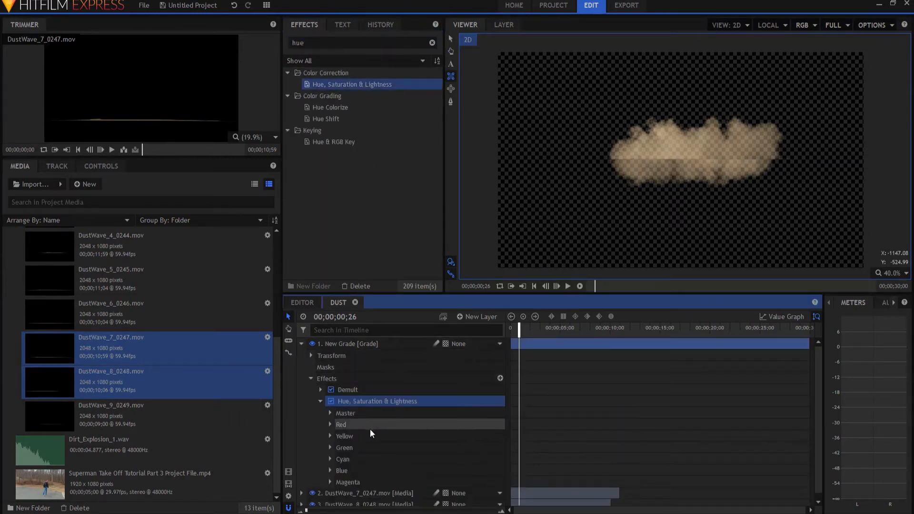
left_click(329, 412)
left_click_drag(495, 436, 481, 434)
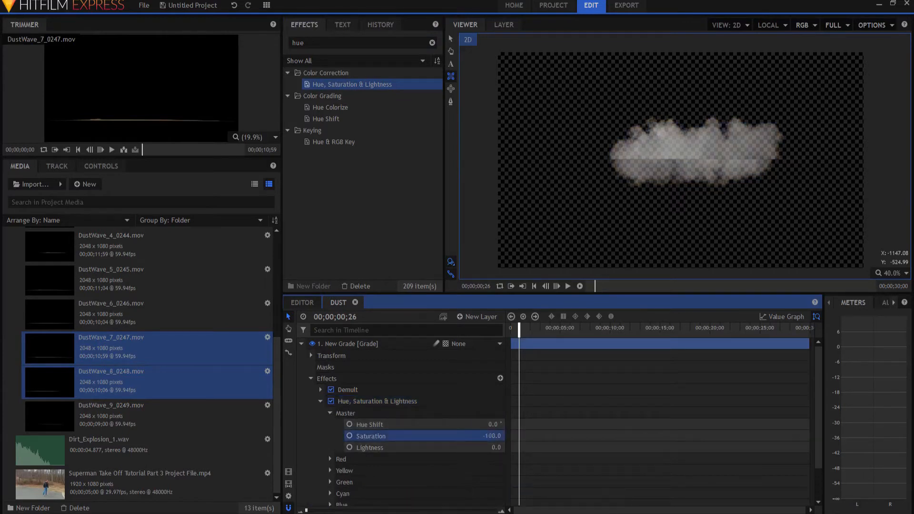
left_click(301, 344)
left_click(397, 476)
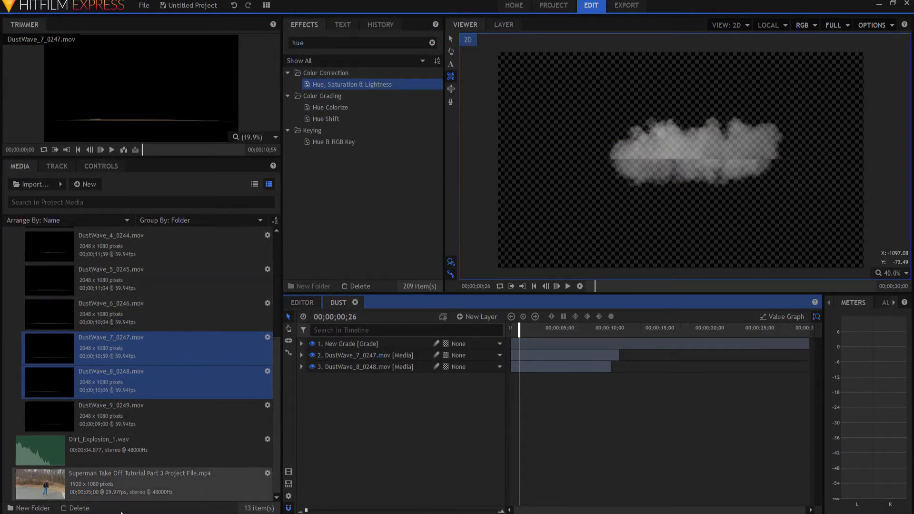
Preview the Superman Take Off Tutorial Part 3 Project File.mp4 clip and make a composite shot from it
left_click(74, 484)
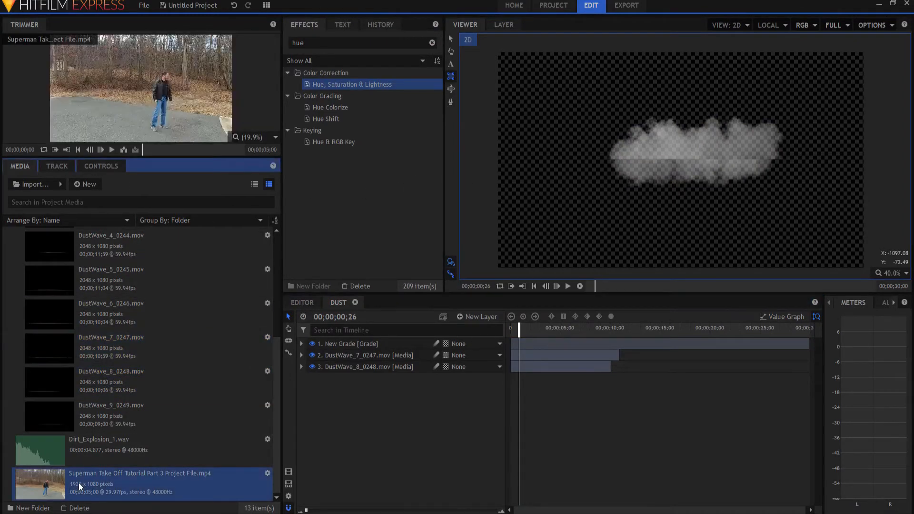
left_click(113, 150)
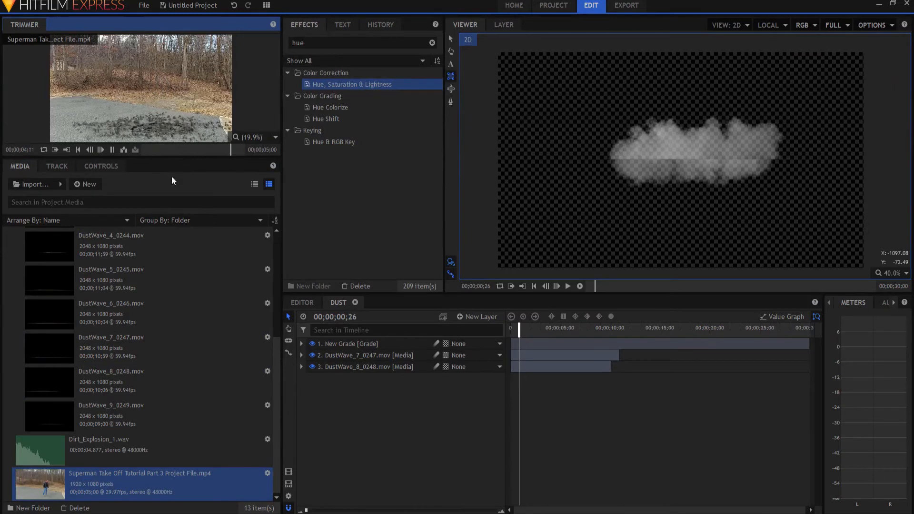
right_click(102, 474)
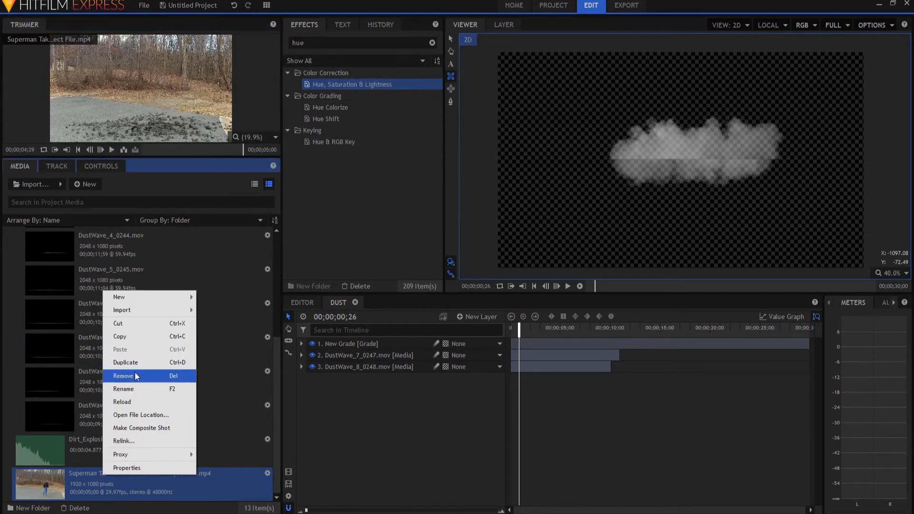
left_click(139, 428)
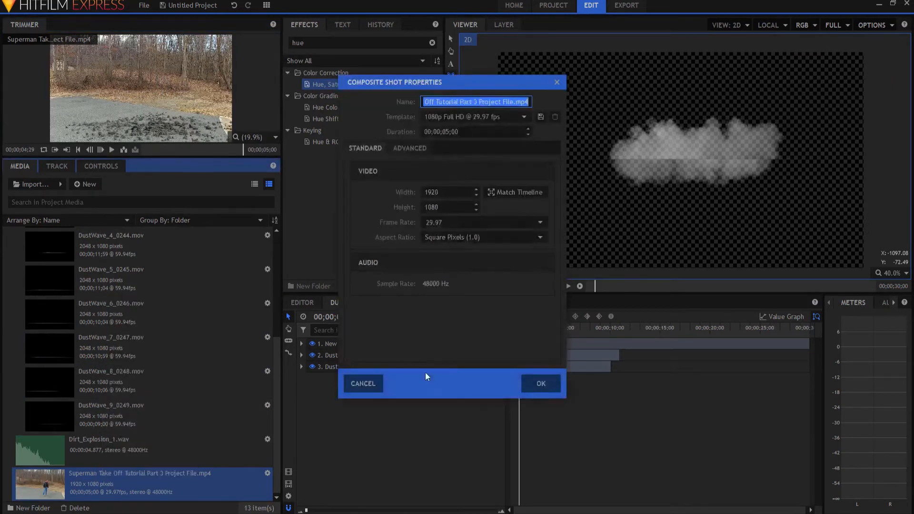
left_click(541, 383)
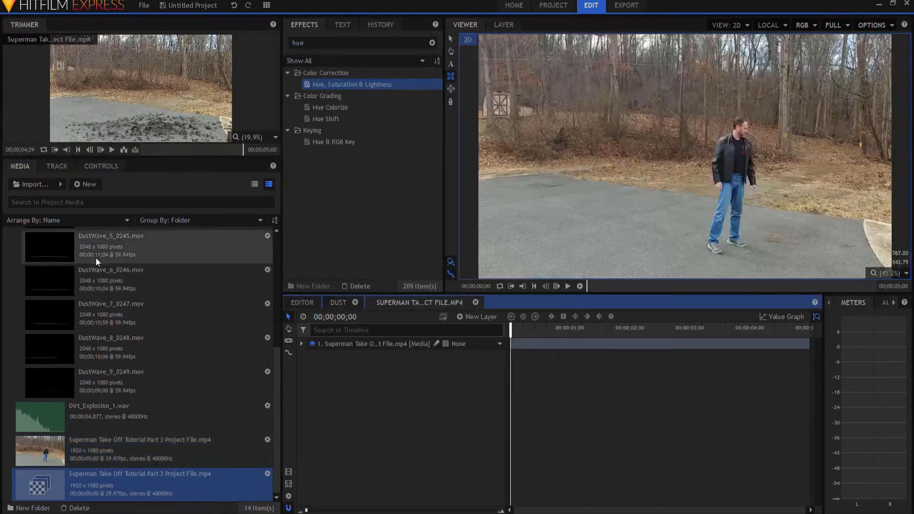
Add the Dust composite shot to the new composite's timeline above the footage
scroll(94, 284, "up", 5)
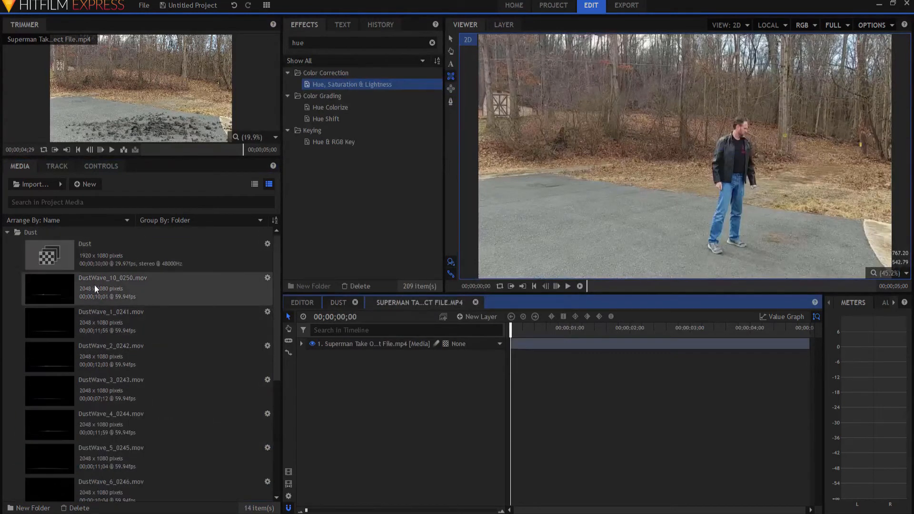
left_click(62, 248)
left_click_drag(62, 248, 418, 338)
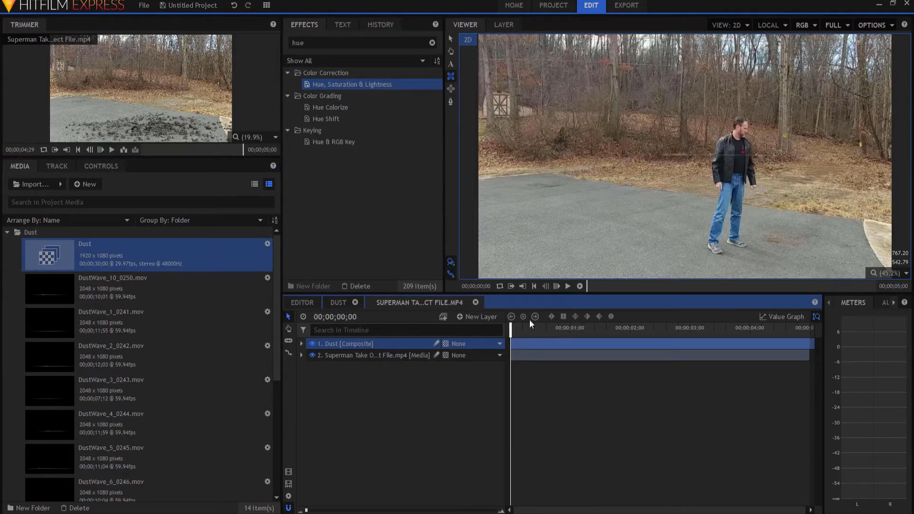
Step through frames to find the rock impact and slide the Dust layer to start around 00;00;02;27
left_click_drag(516, 327, 657, 328)
key("period")
key("period")
key("period")
key("period")
key("period")
key("period")
key("period")
key("period")
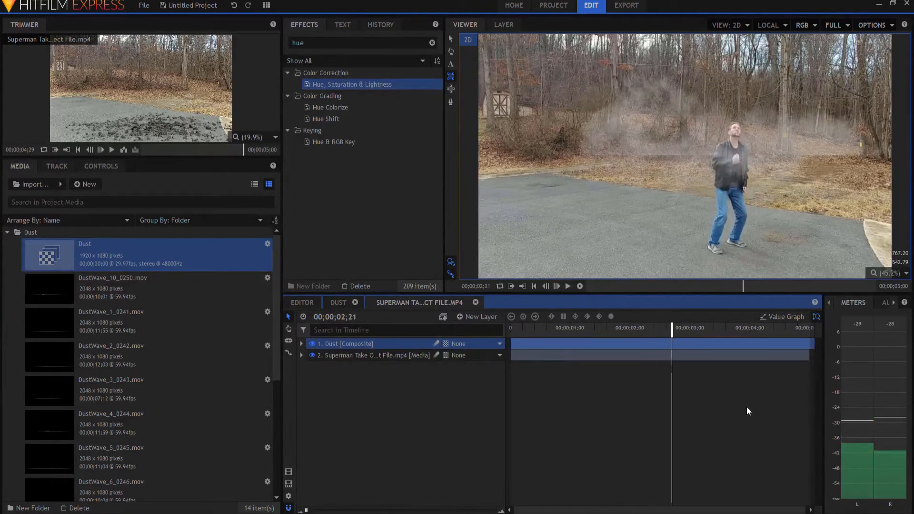
key("period")
key("period")
key("period")
key("period")
key("period")
key("period")
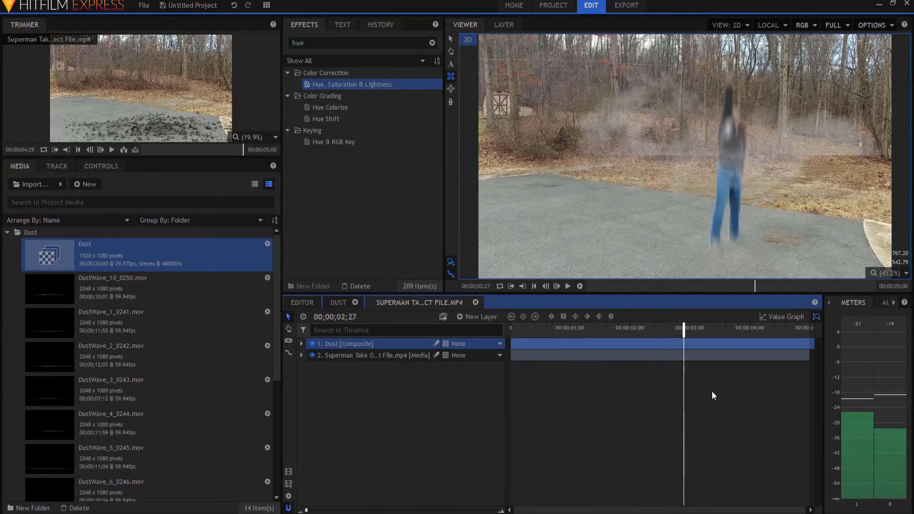
left_click_drag(700, 344, 734, 350)
key("period")
key("period")
key("period")
key("period")
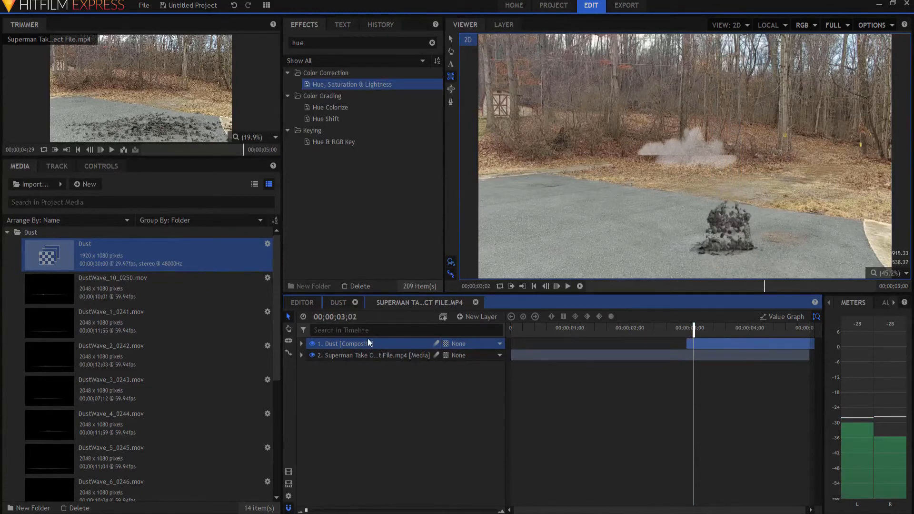
Move the Dust composite down onto the rock's impact point and set its opacity to 50%
left_click(451, 39)
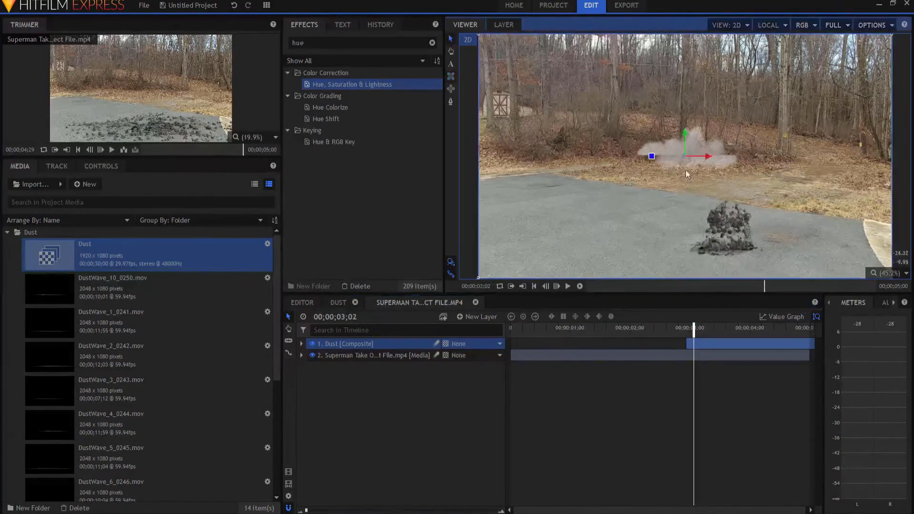
left_click_drag(684, 161, 721, 249)
left_click(301, 344)
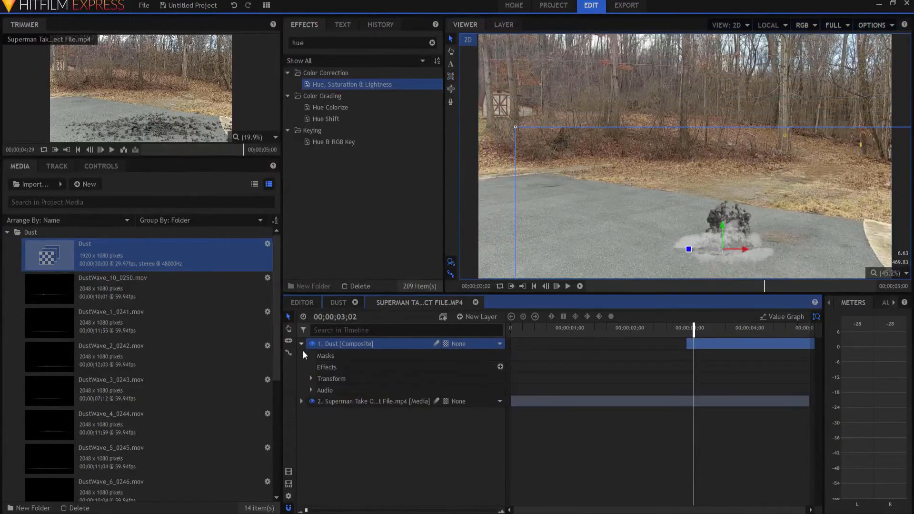
left_click(311, 378)
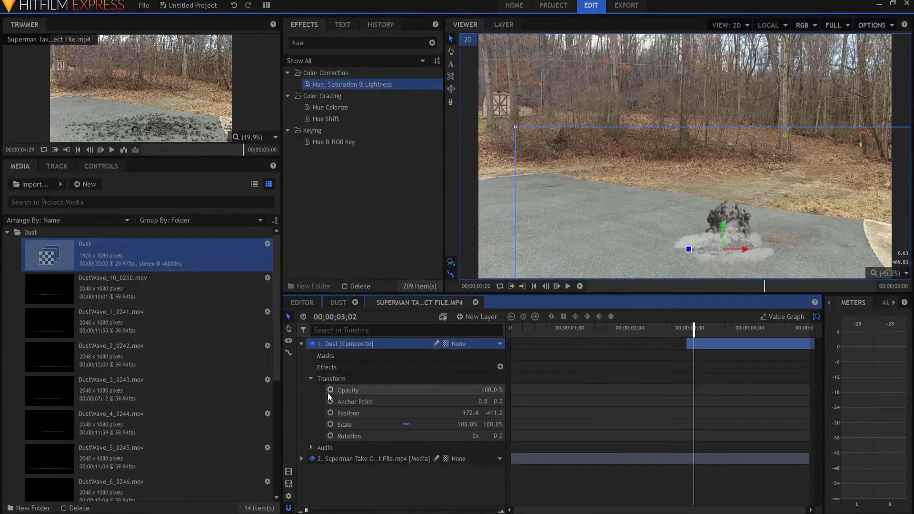
left_click(491, 391)
type("50")
key("Return")
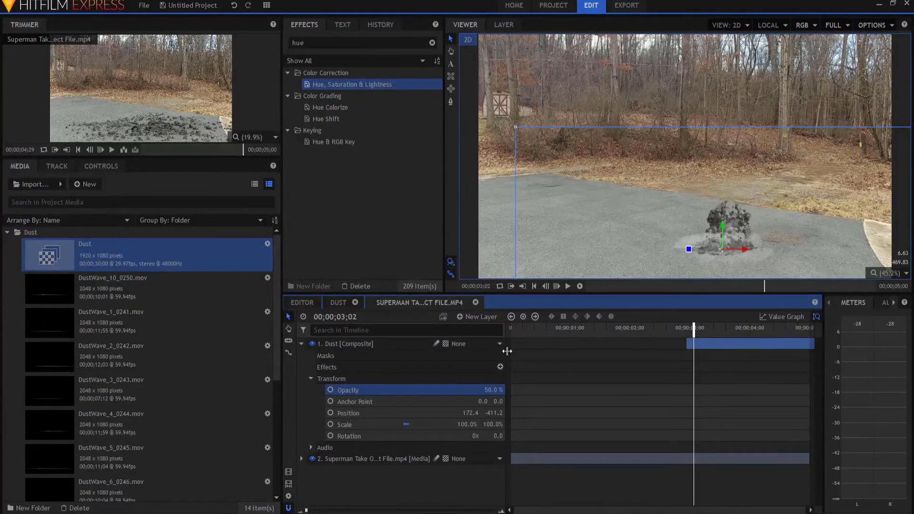
Shift the Dust layer slightly later in the timeline and play back the shot
key("space")
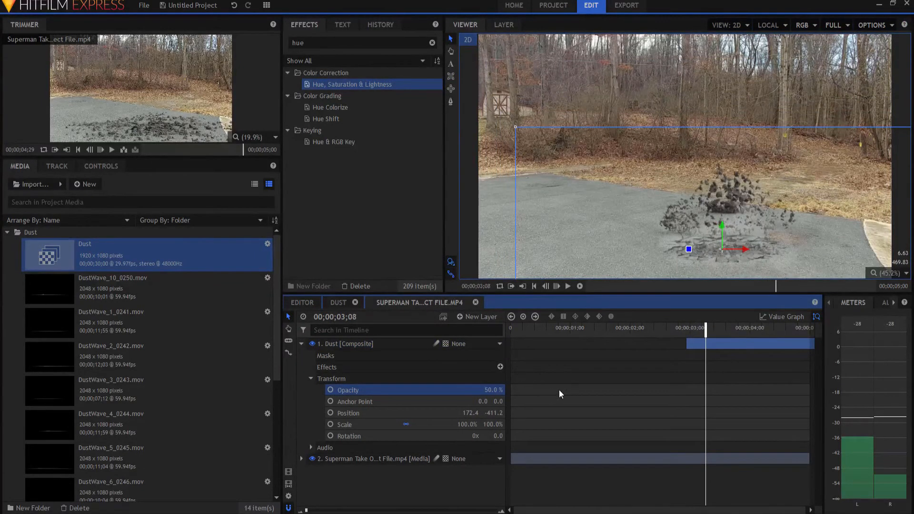
left_click_drag(306, 510, 382, 510)
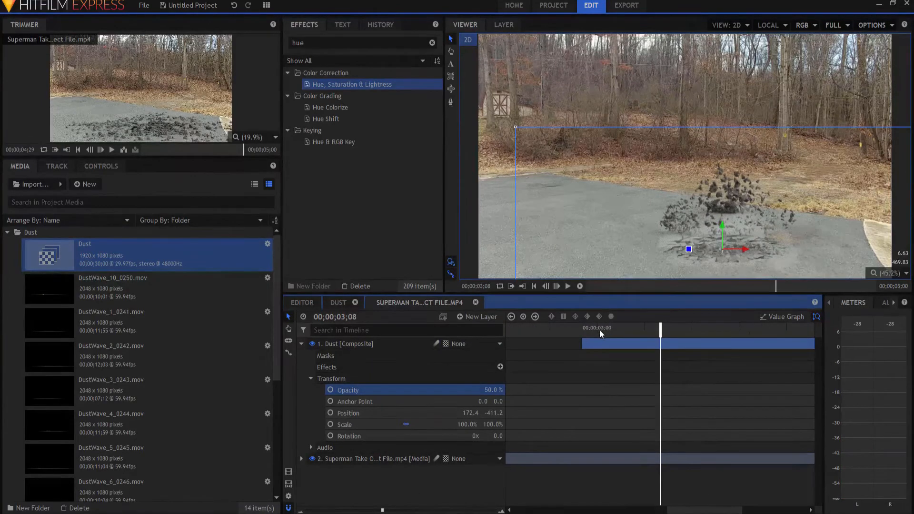
left_click_drag(602, 341, 616, 341)
left_click(559, 329)
key("space")
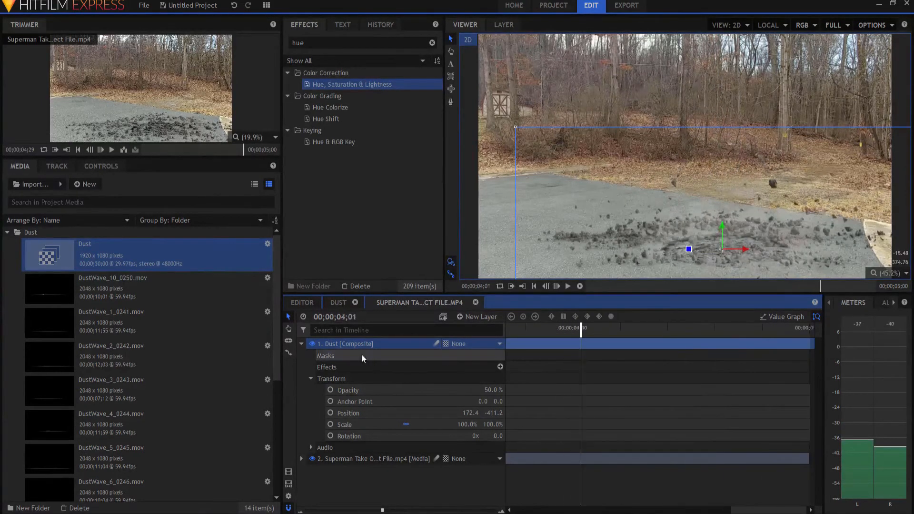
Collapse the Dust layer and play back the composite shot with the dust in place
left_click(301, 344)
left_click_drag(383, 510, 306, 510)
left_click(392, 445)
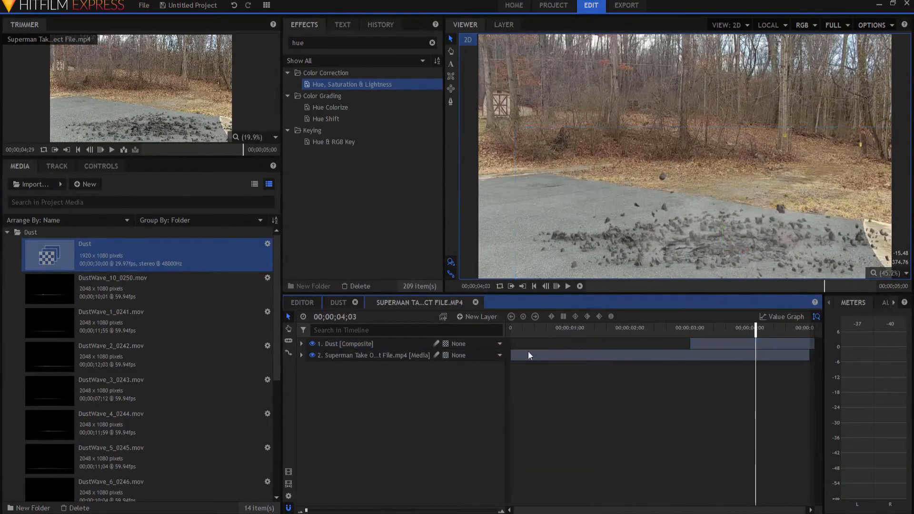
left_click(535, 286)
left_click(568, 286)
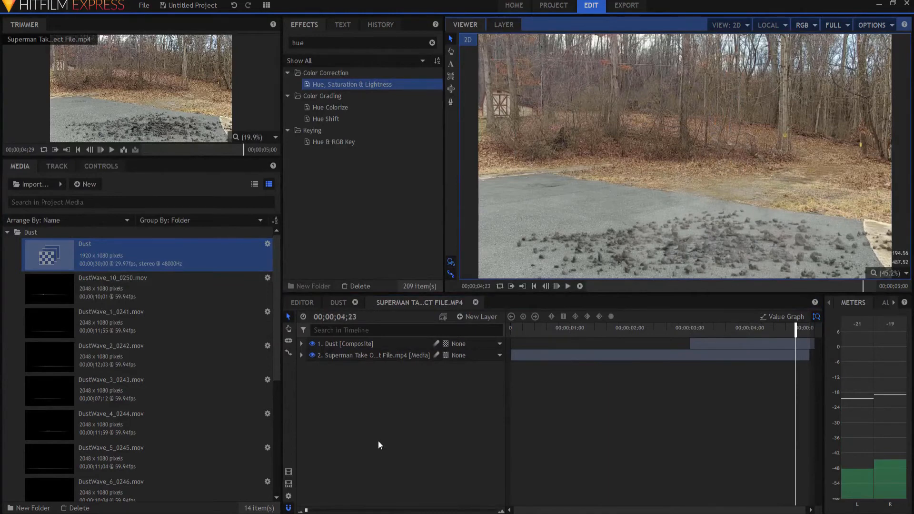
left_click(377, 412)
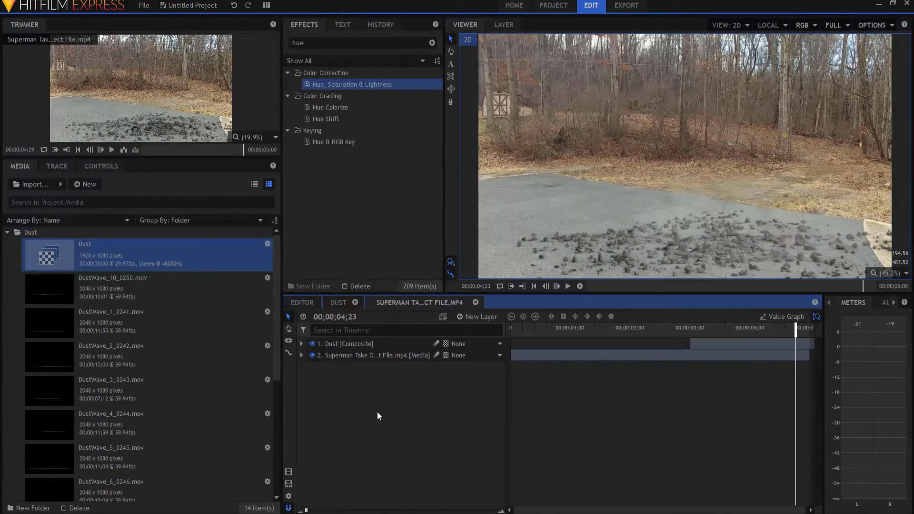
Add the Dirt_Explosion_1.wav sound to the timeline starting at the rock impact, around 00;00;02;28, and play it back
left_click(7, 232)
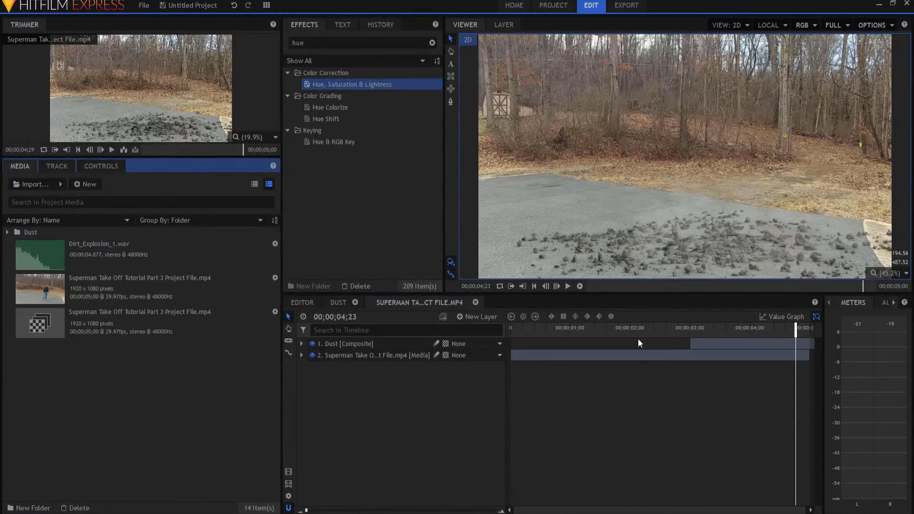
left_click(684, 329)
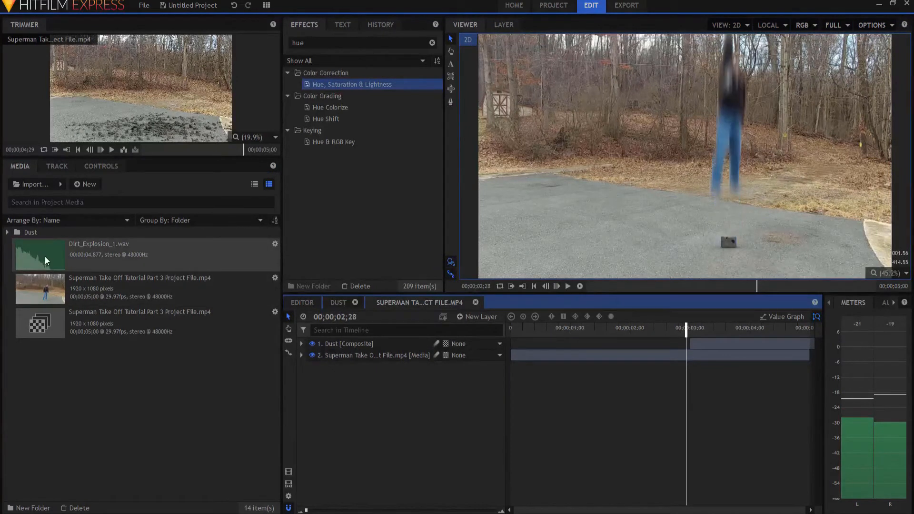
left_click(84, 250)
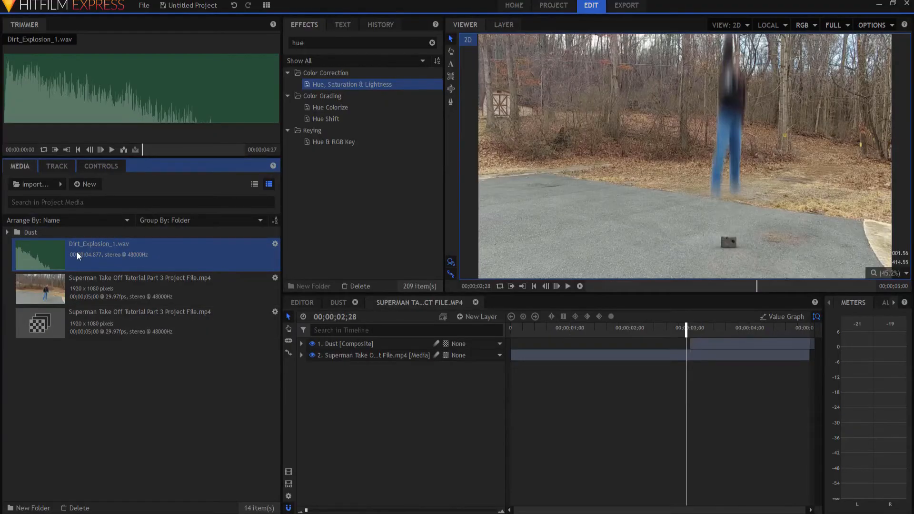
left_click_drag(76, 252, 686, 377)
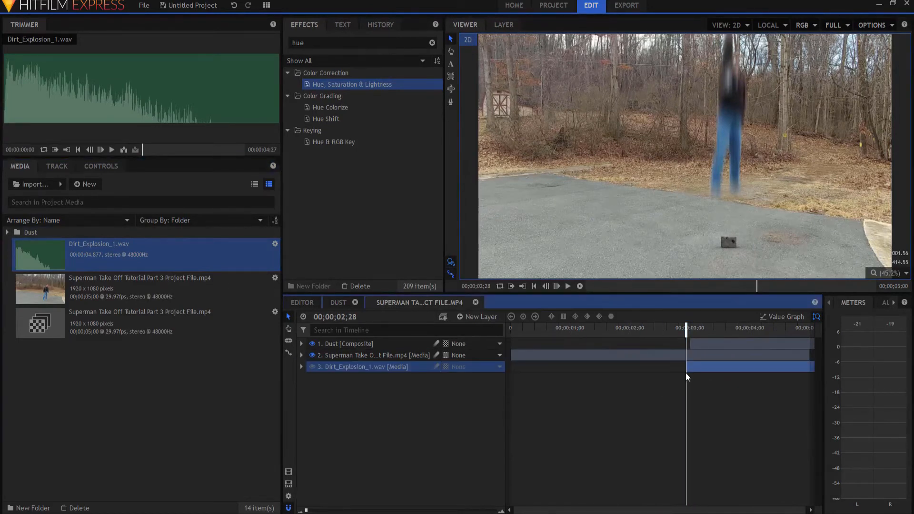
left_click(567, 286)
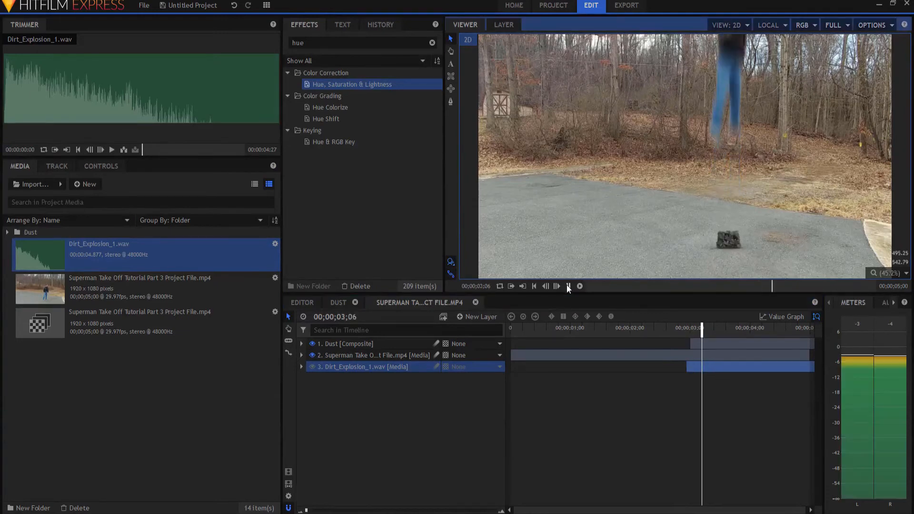
left_click(567, 286)
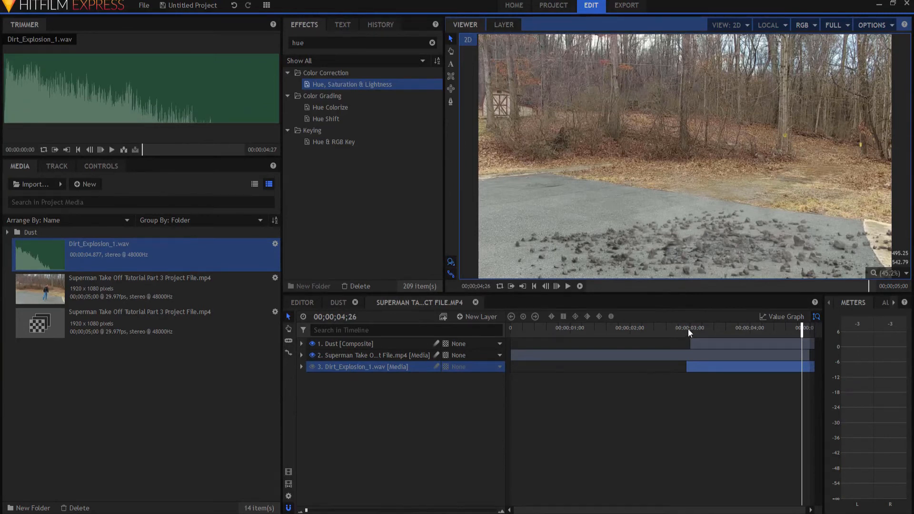
Add a new Grade layer and apply the Shake effect to it
left_click(477, 317)
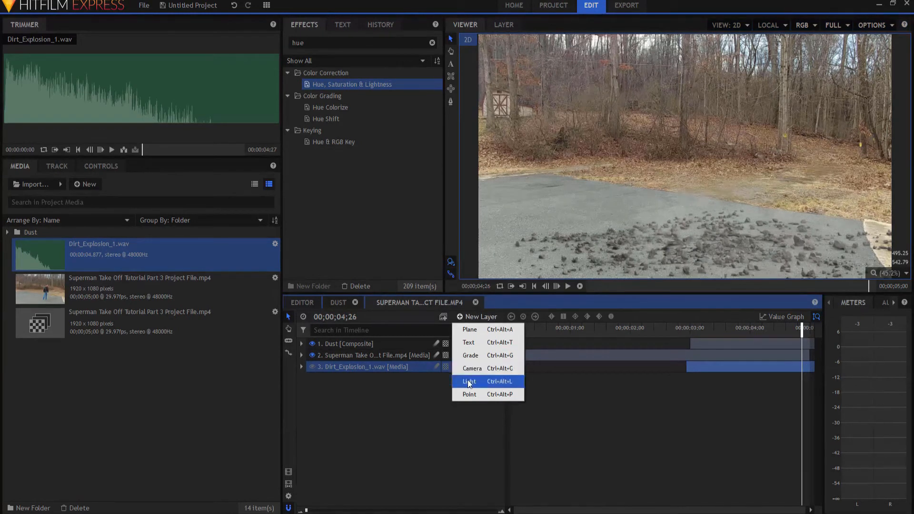
left_click(471, 355)
left_click_drag(317, 43, 252, 41)
type("shak")
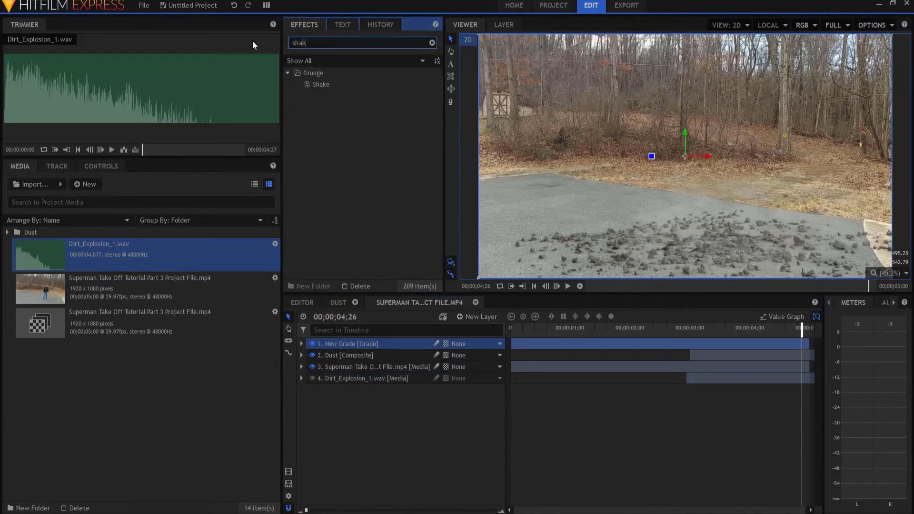
left_click_drag(320, 84, 346, 343)
Keyframe the Shake amount at 0 one frame before the impact, at 00;00;02;27
left_click(687, 334)
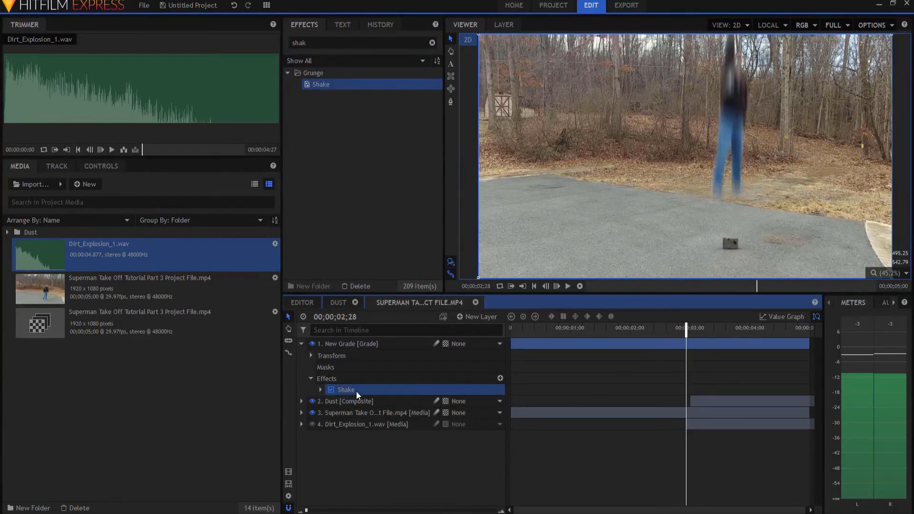
left_click(320, 389)
key("Left")
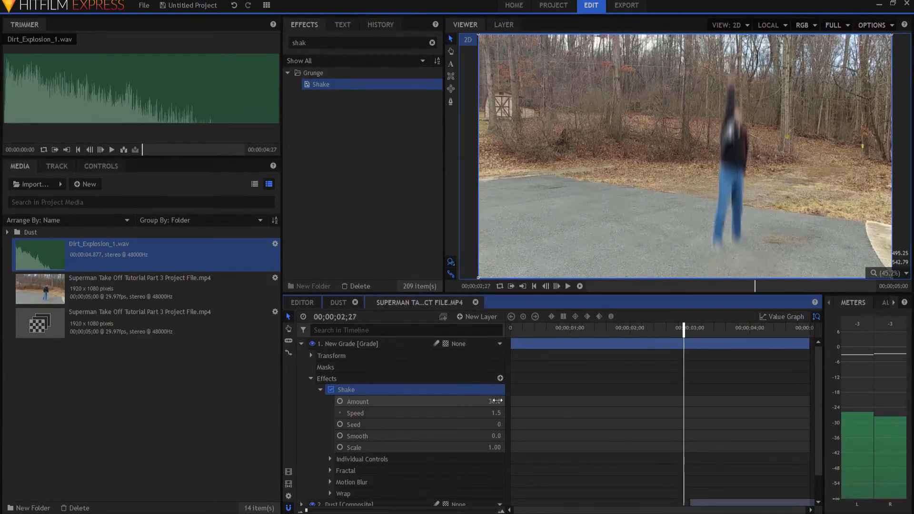
left_click_drag(494, 401, 408, 401)
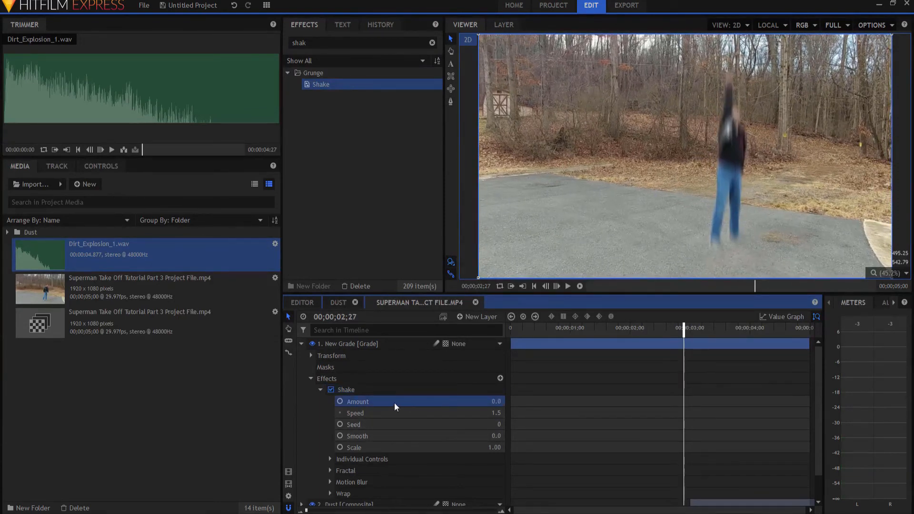
left_click(340, 402)
Step one frame forward, keyframe the Shake amount at 200, and set its speed to 3
key("Right")
left_click(498, 401)
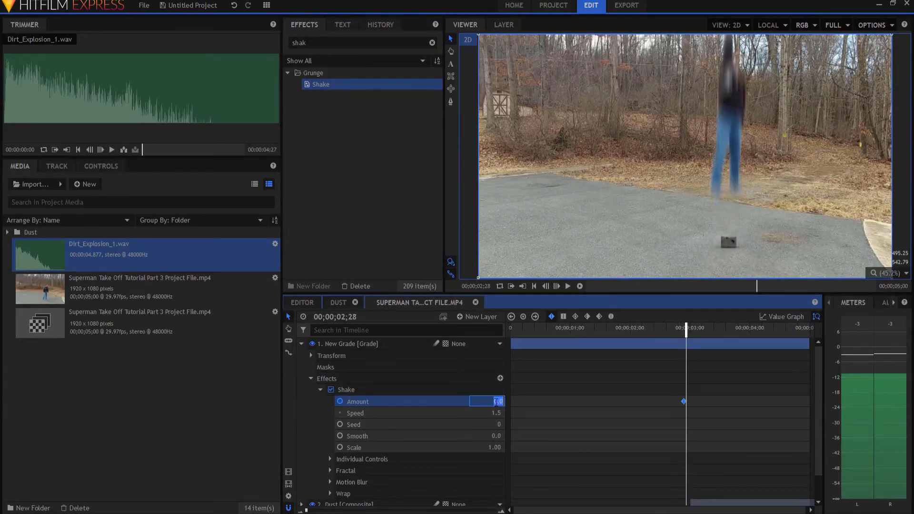
type("200")
key("Return")
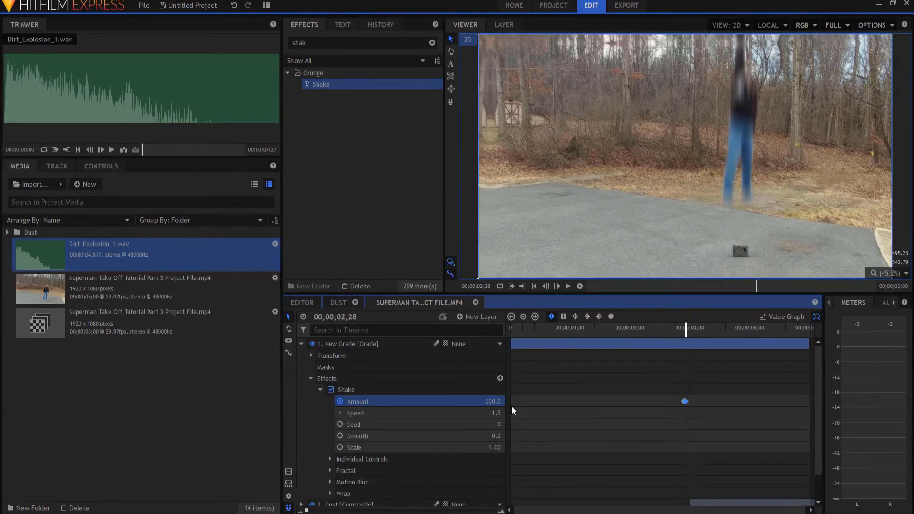
left_click(497, 413)
type("3")
key("Return")
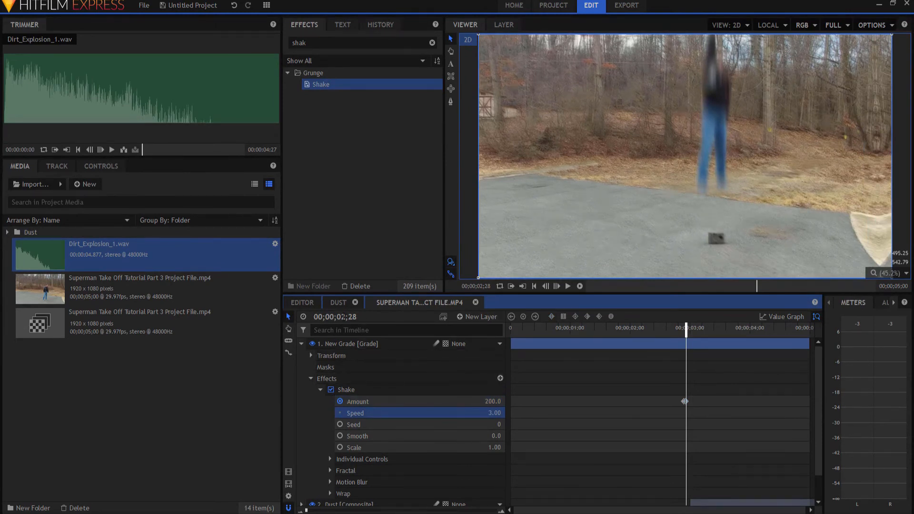
Jump to 00;00;03;28 and keyframe the Shake amount back to 0
left_click(342, 316)
type("3")
key("Return")
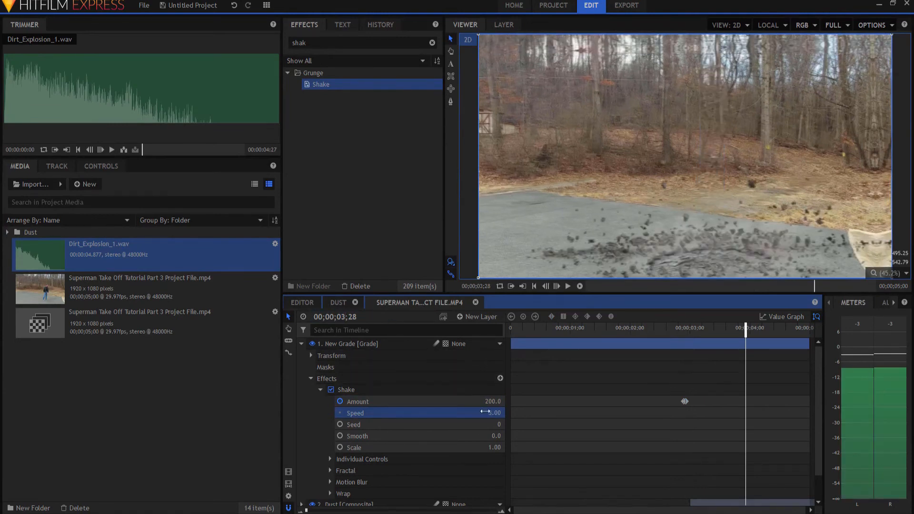
left_click_drag(496, 400, 401, 400)
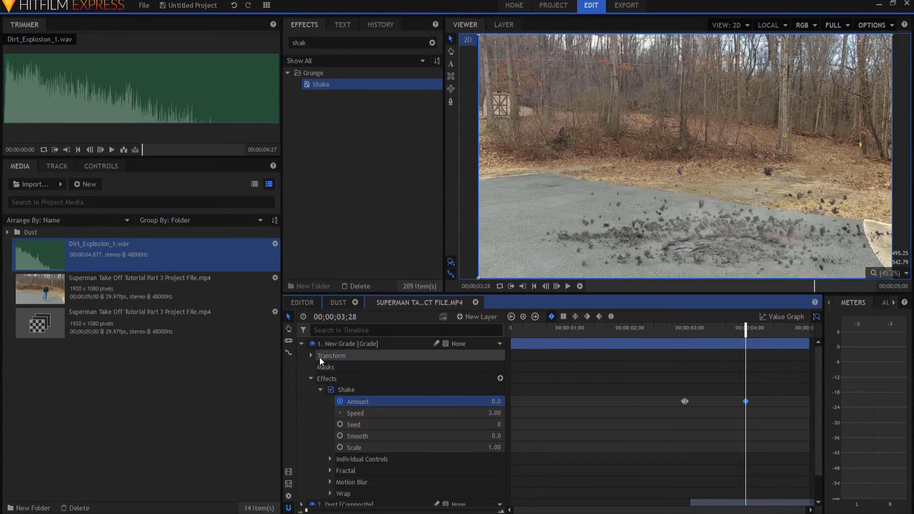
Collapse the Grade layer and play the shot from the start
left_click(302, 344)
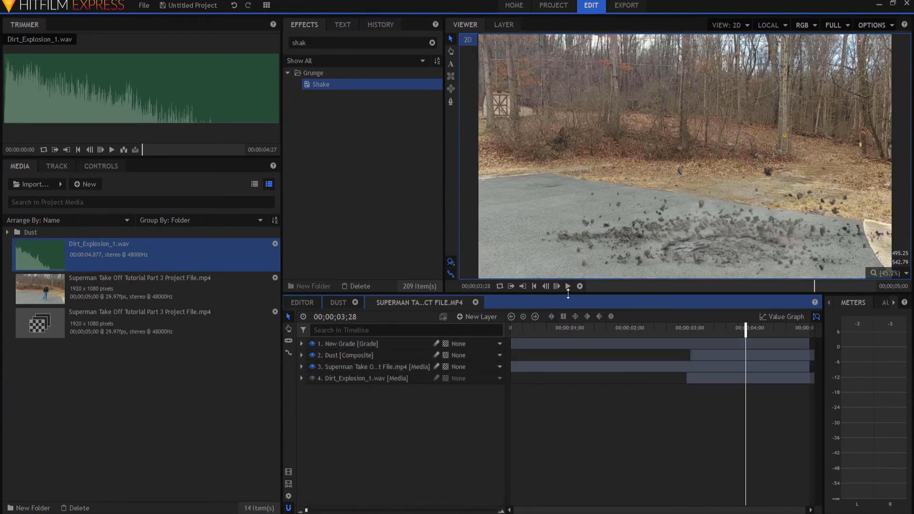
left_click(535, 286)
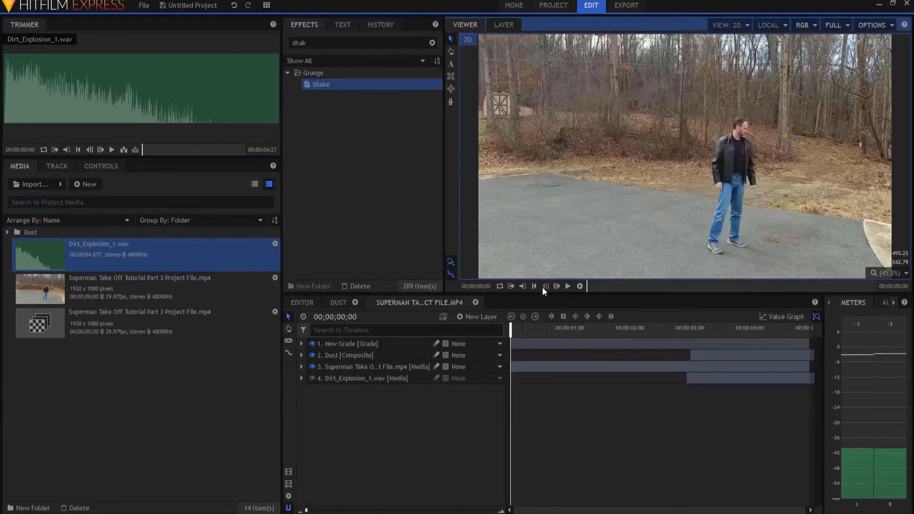
left_click(581, 286)
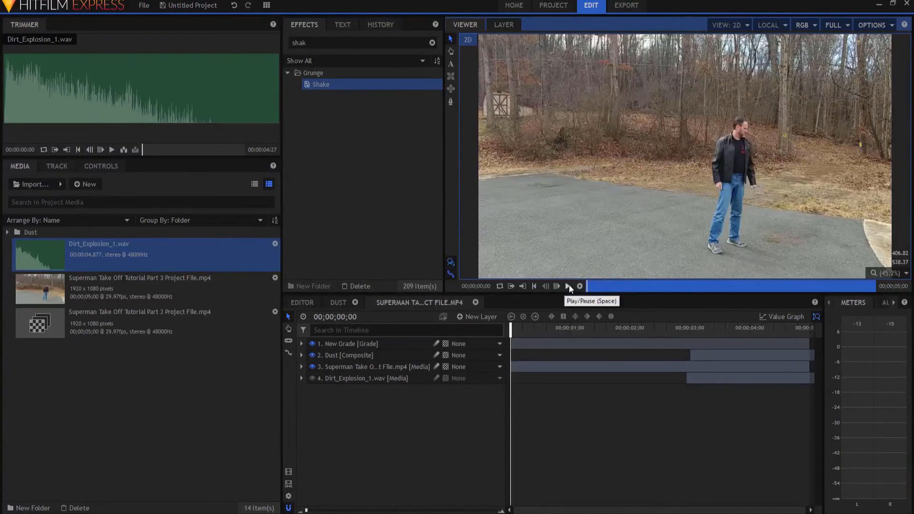
left_click(567, 286)
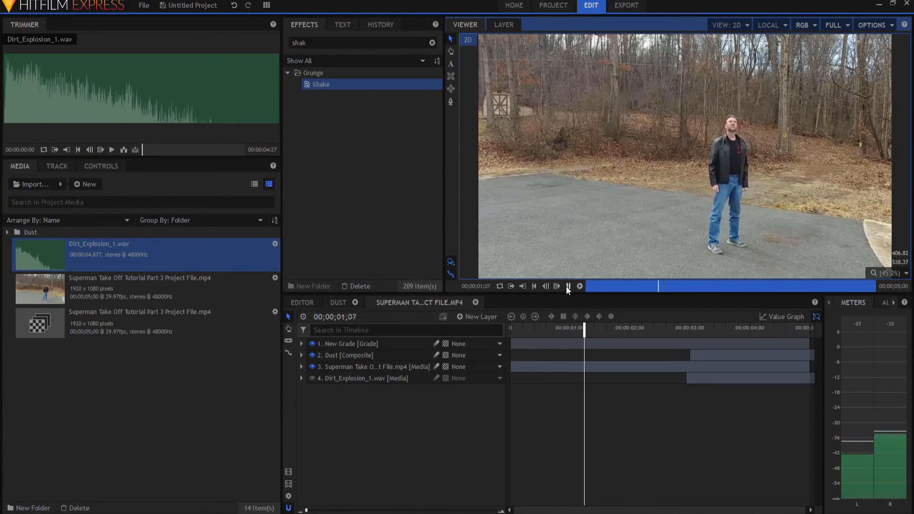